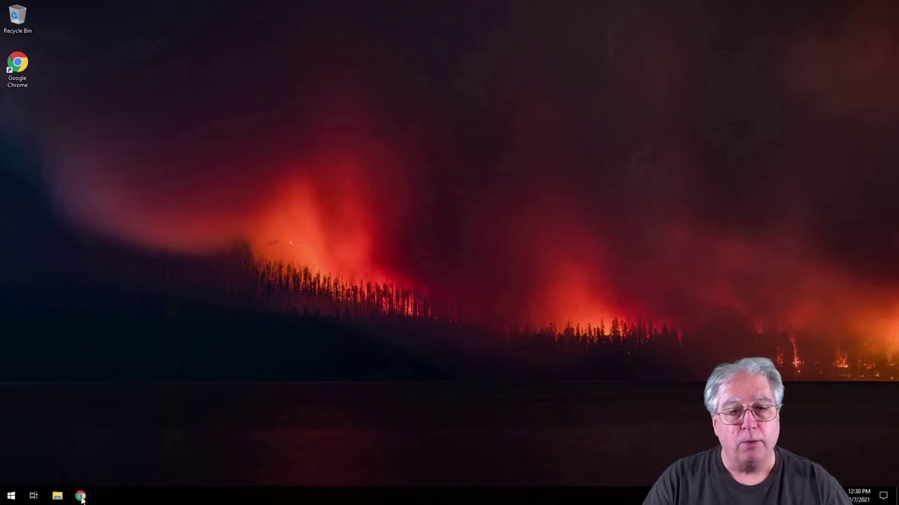
# Launch Chrome and run a Google search for 'chirp software'
pyautogui.click(81, 497)
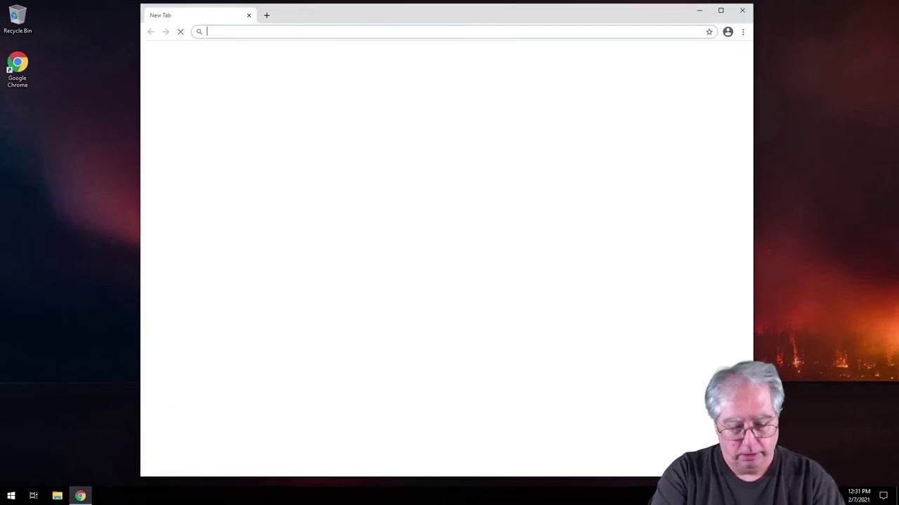
pyautogui.write('ch')
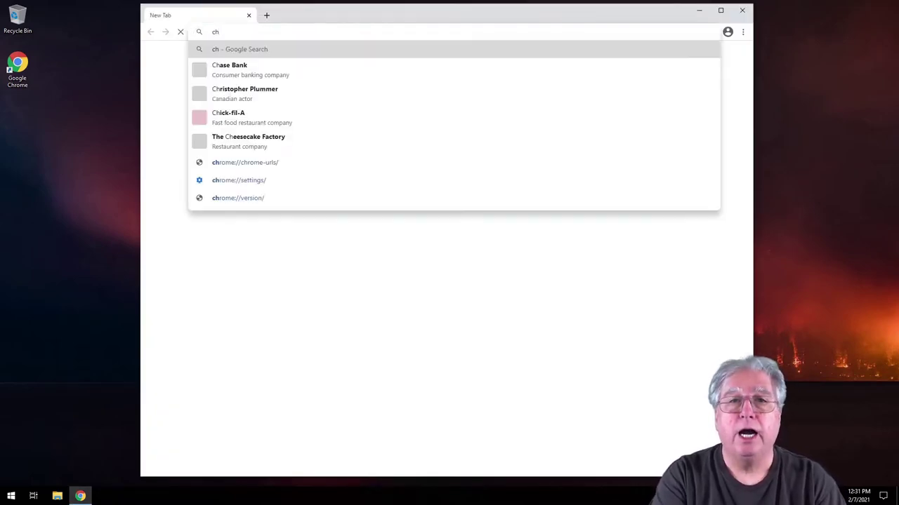
pyautogui.write('irp')
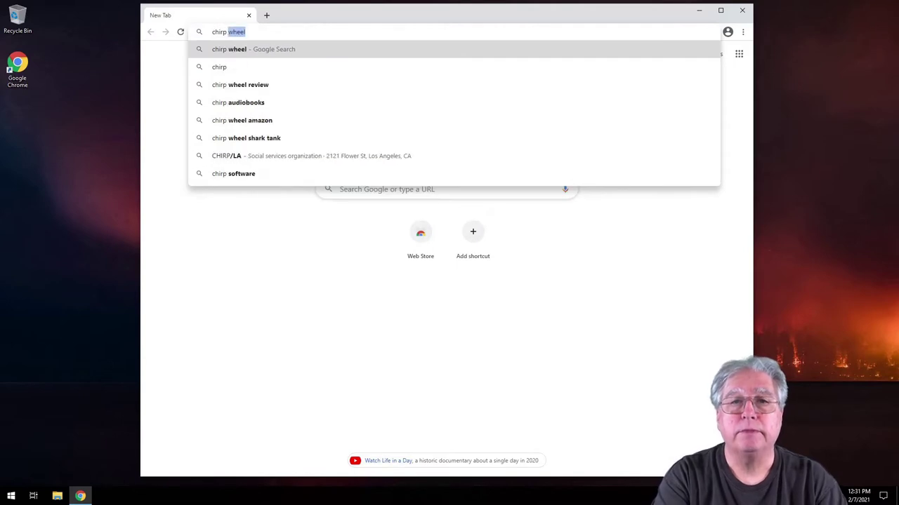
pyautogui.write(' software')
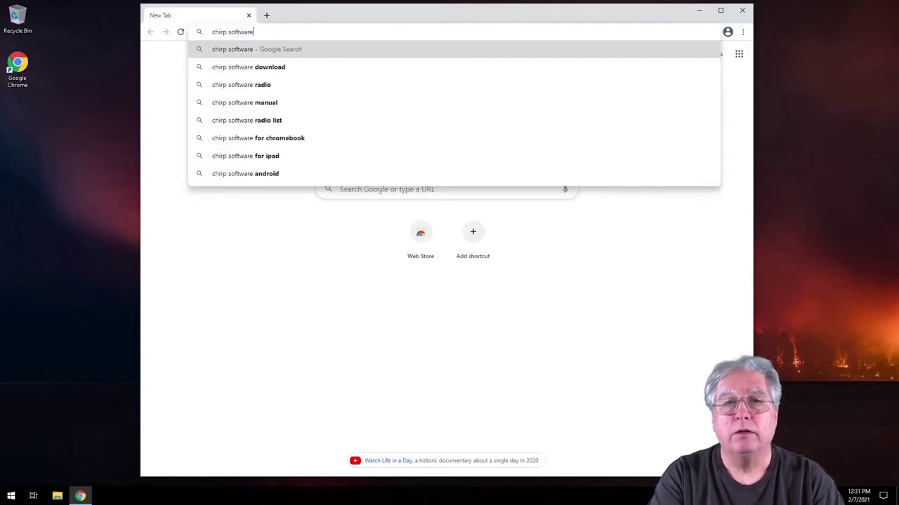
pyautogui.press('Return')
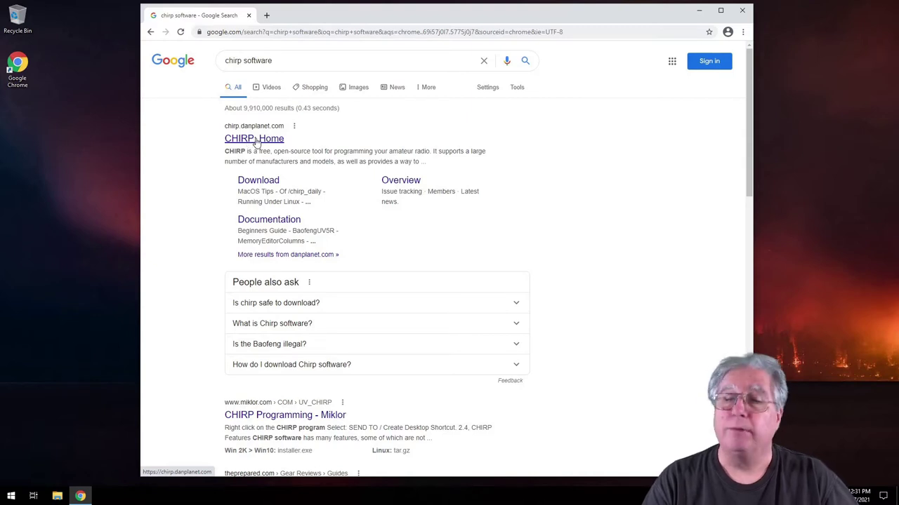
# Open the CHIRP Home result at chirp.danplanet.com and browse its supported radio list
pyautogui.click(256, 140)
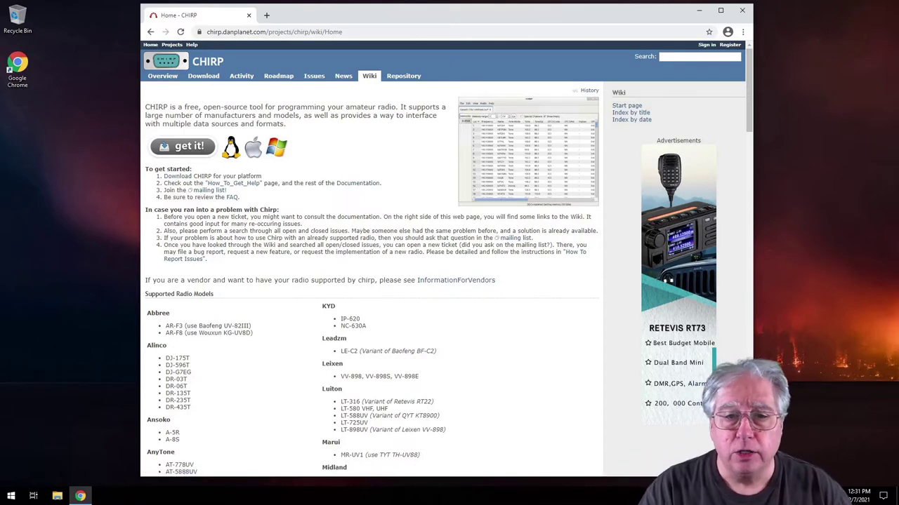
pyautogui.scroll(-4, 304, 264)
pyautogui.scroll(-3, 304, 264)
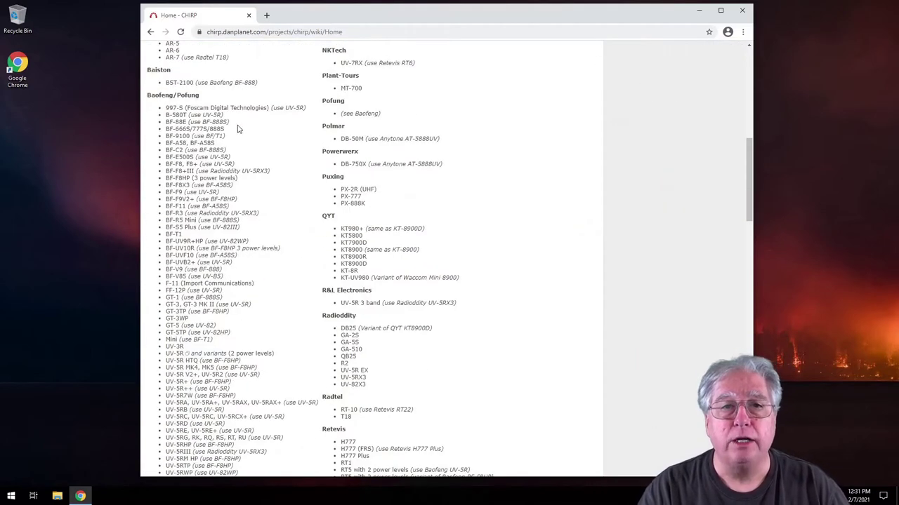
pyautogui.scroll(-4, 348, 232)
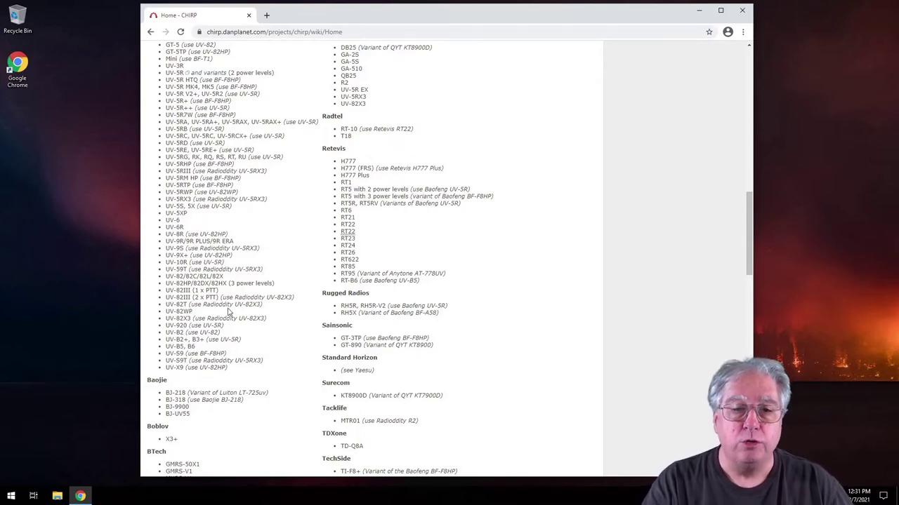
pyautogui.scroll(3, 217, 314)
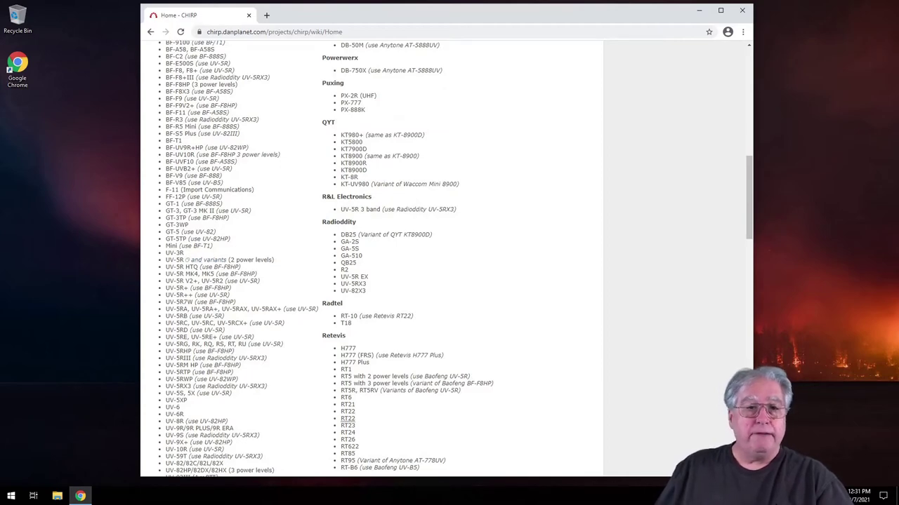
pyautogui.scroll(1, 247, 262)
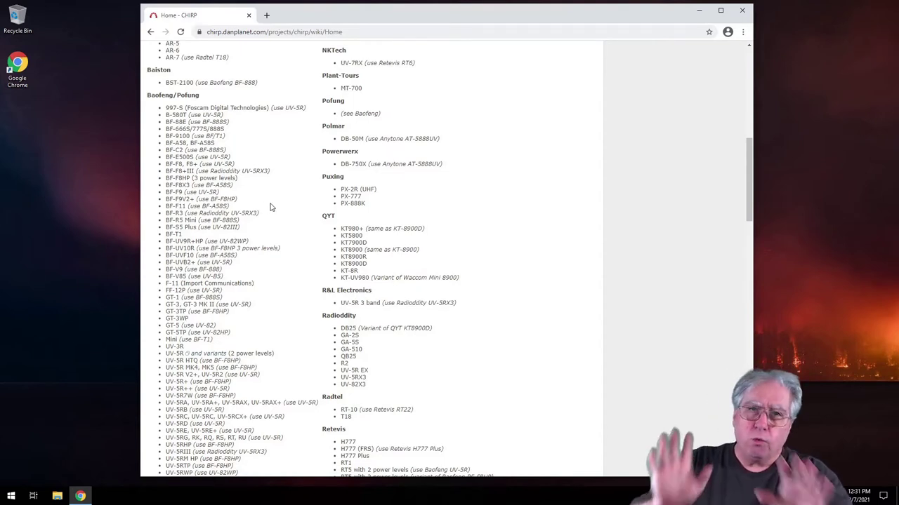
pyautogui.scroll(10, 485, 187)
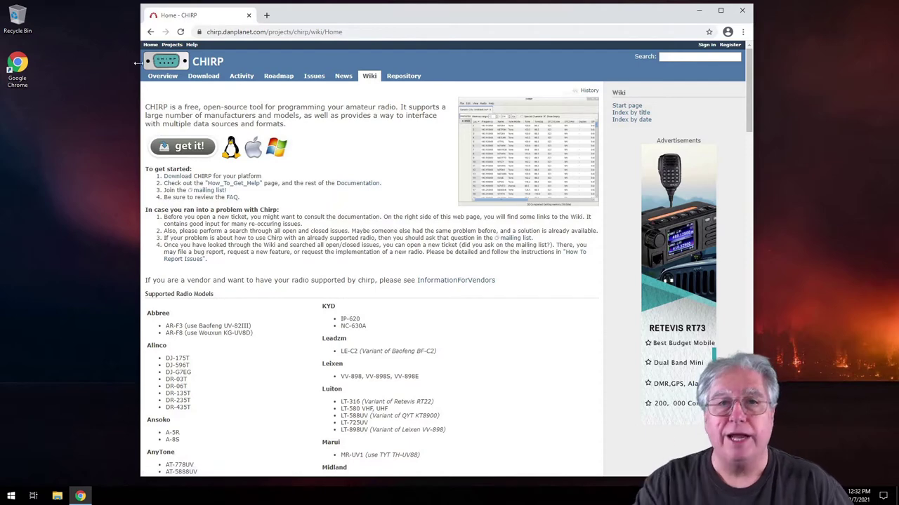
# Download chirp-daily-20210110-installer.exe from the latest Windows daily build list
pyautogui.click(204, 79)
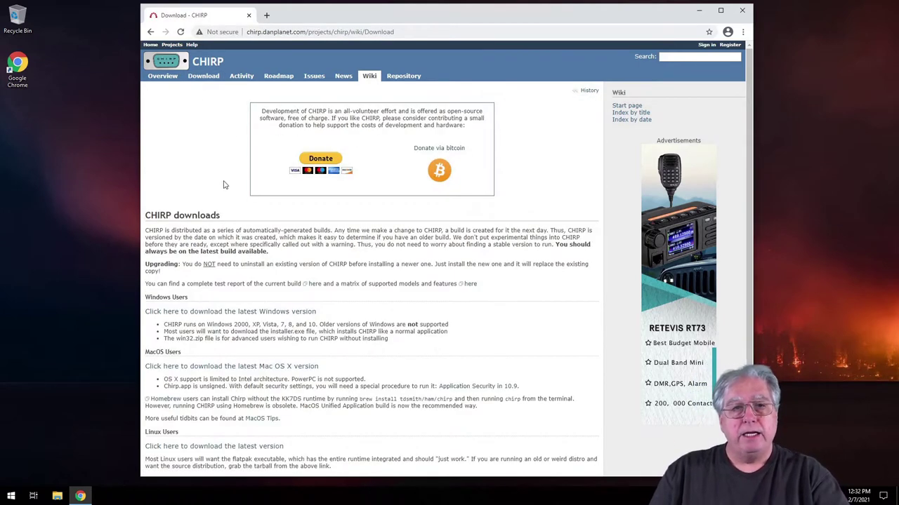
pyautogui.scroll(-1, 223, 184)
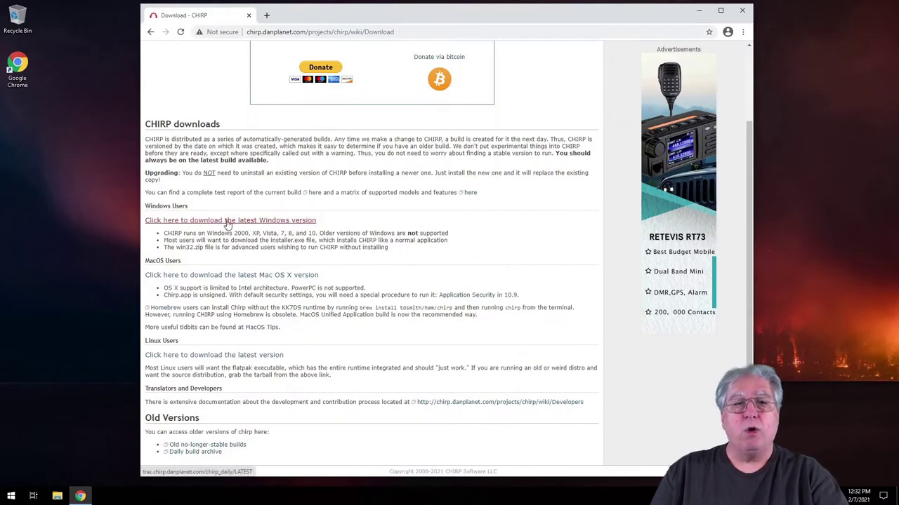
pyautogui.click(218, 221)
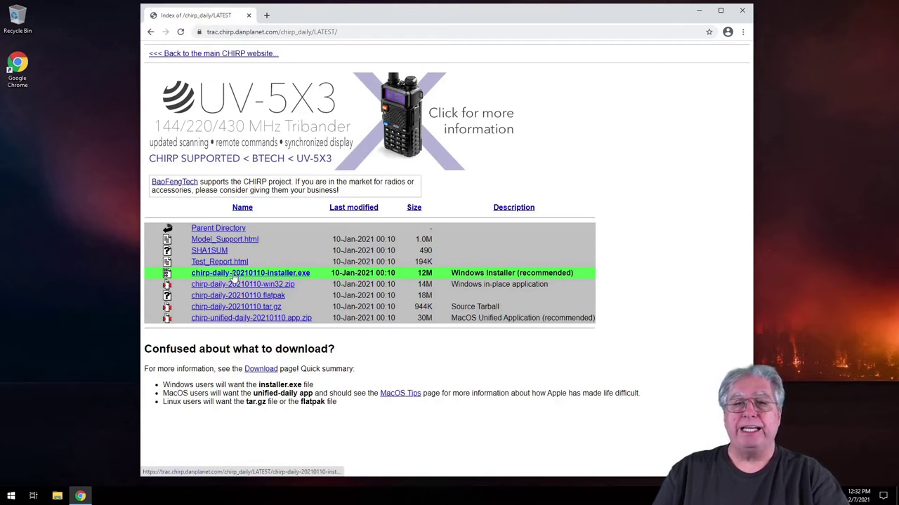
pyautogui.click(233, 275)
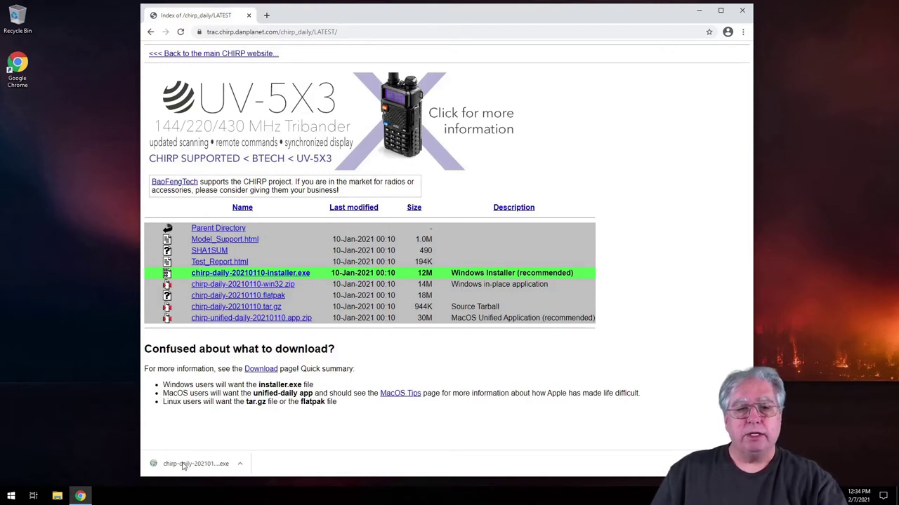
# Run the downloaded CHIRP installer, approve User Account Control, and minimize Chrome
pyautogui.click(182, 465)
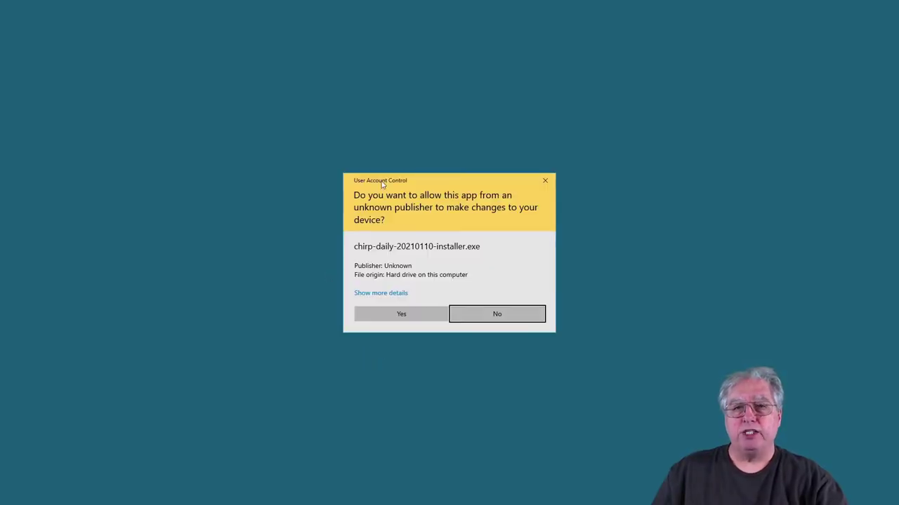
pyautogui.click(386, 316)
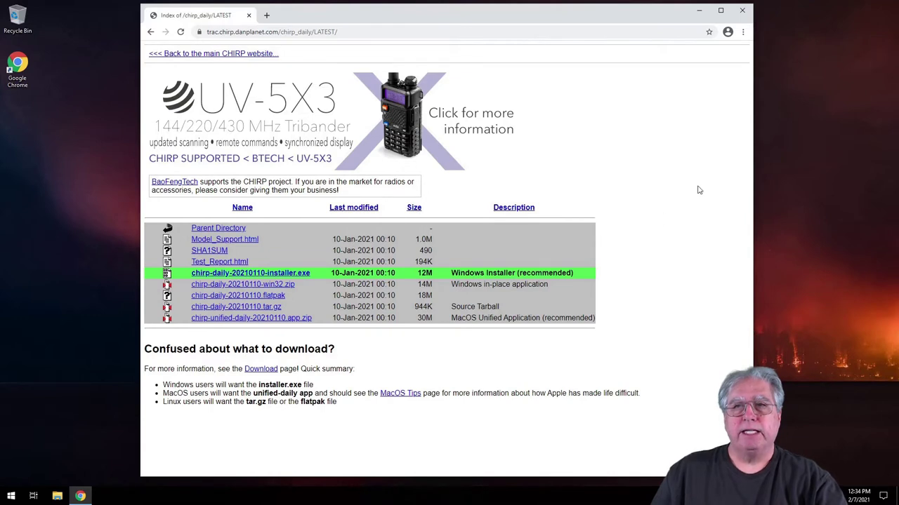
pyautogui.click(697, 11)
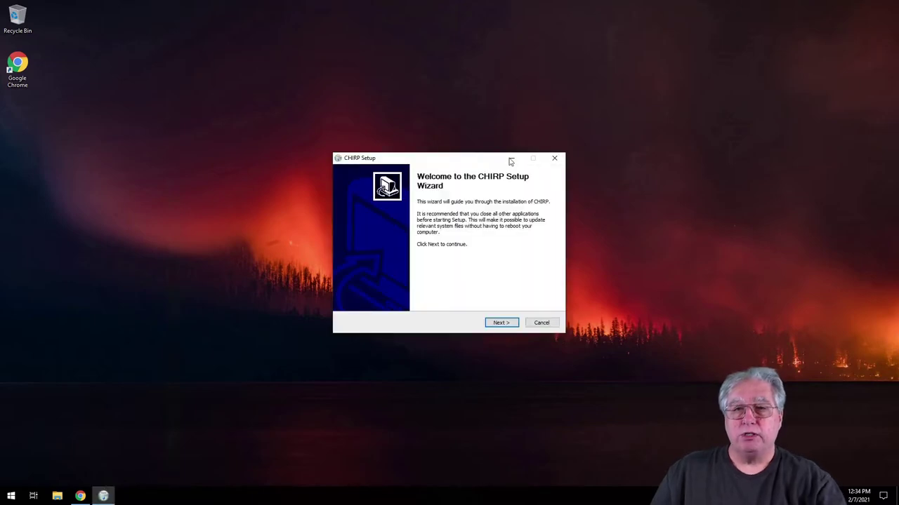
# Accept the GPL license and install CHIRP into C:\Program Files (x86)\CHIRP
pyautogui.click(499, 325)
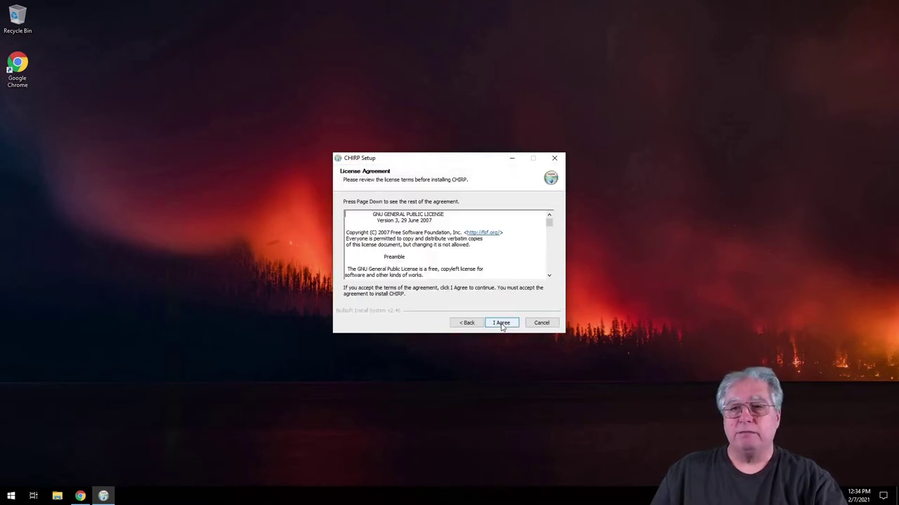
pyautogui.click(501, 324)
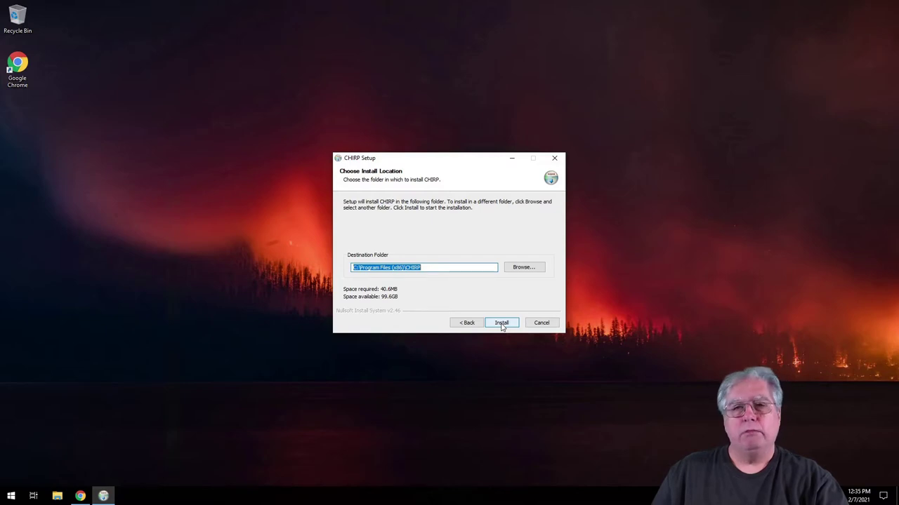
pyautogui.click(501, 324)
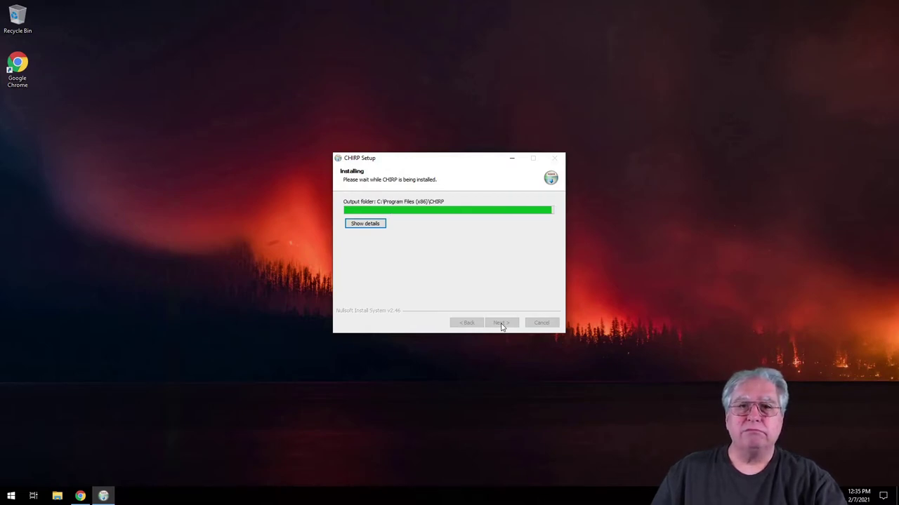
pyautogui.click(502, 323)
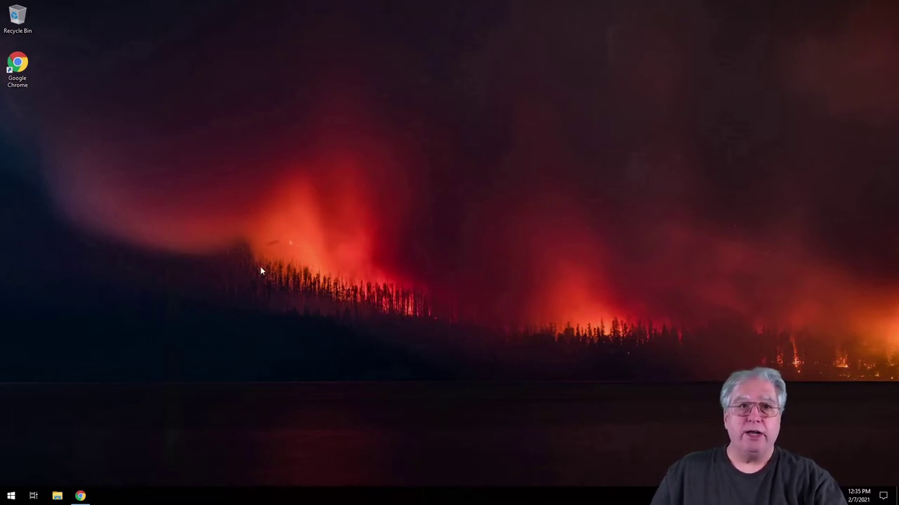
# Drag CHIRP from the Start menu's CHIRP folder onto the desktop below Google Chrome
pyautogui.click(11, 497)
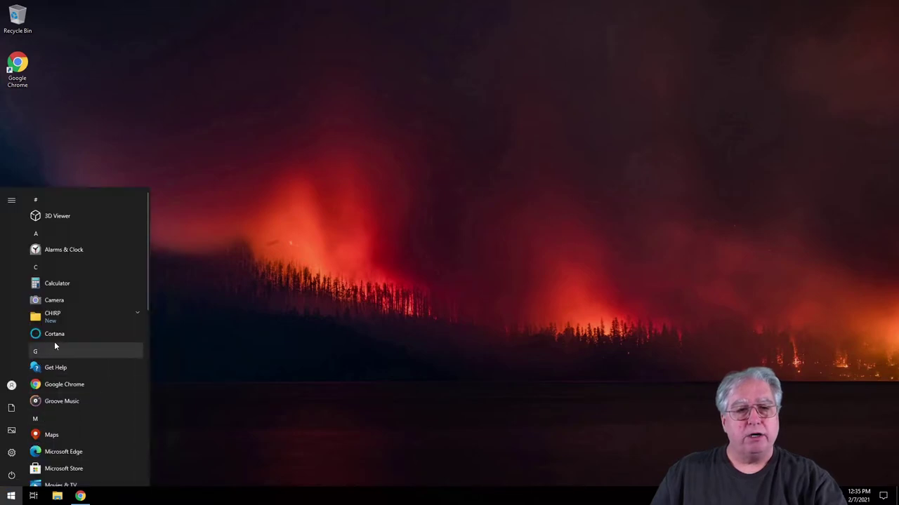
pyautogui.click(53, 316)
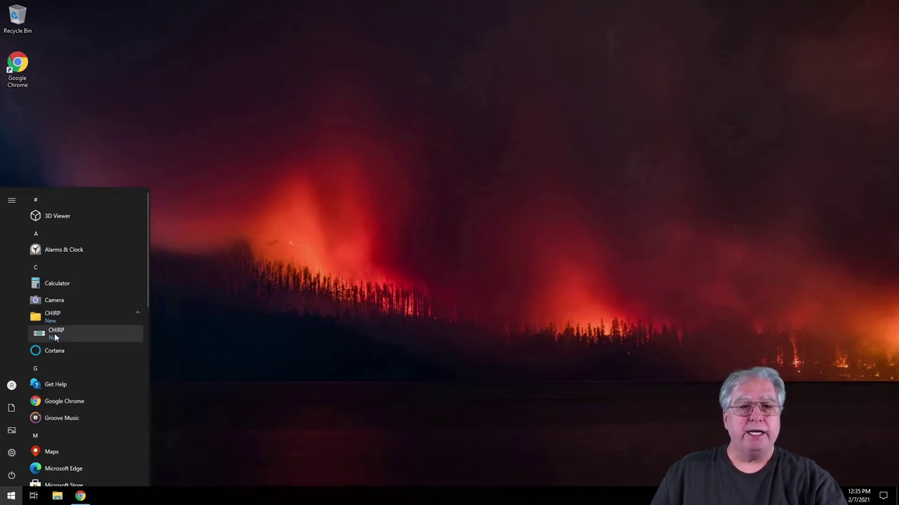
pyautogui.click(54, 334)
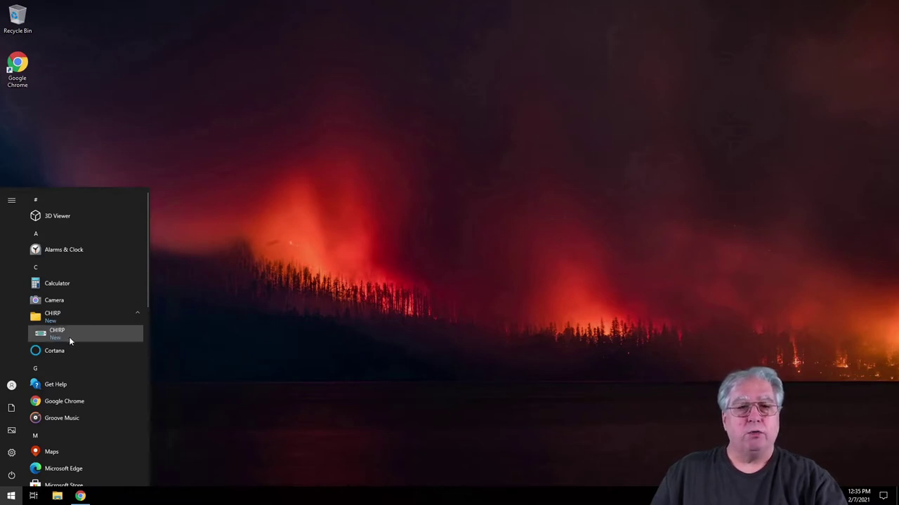
pyautogui.moveTo(288, 265); pyautogui.dragTo(289, 265)
pyautogui.moveTo(307, 361); pyautogui.dragTo(20, 118)
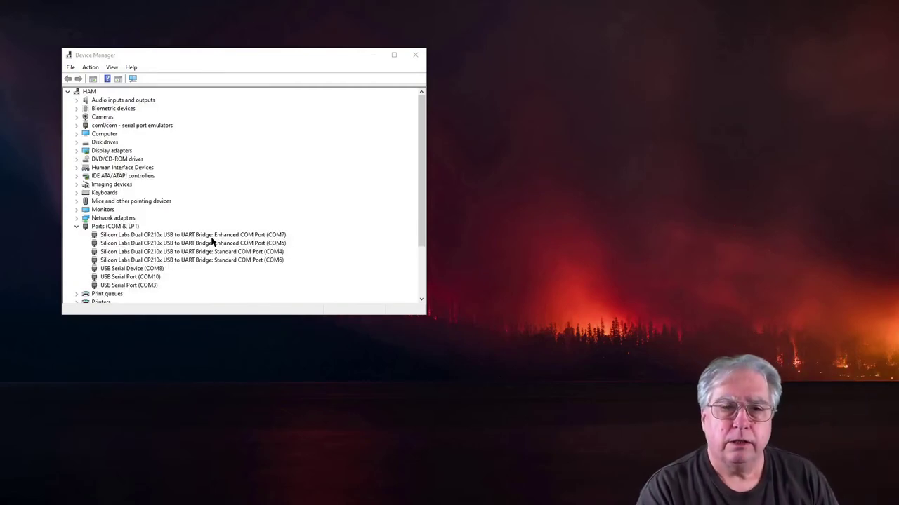
# Select USB Serial Port (COM10) under Ports (COM & LPT)
pyautogui.click(115, 278)
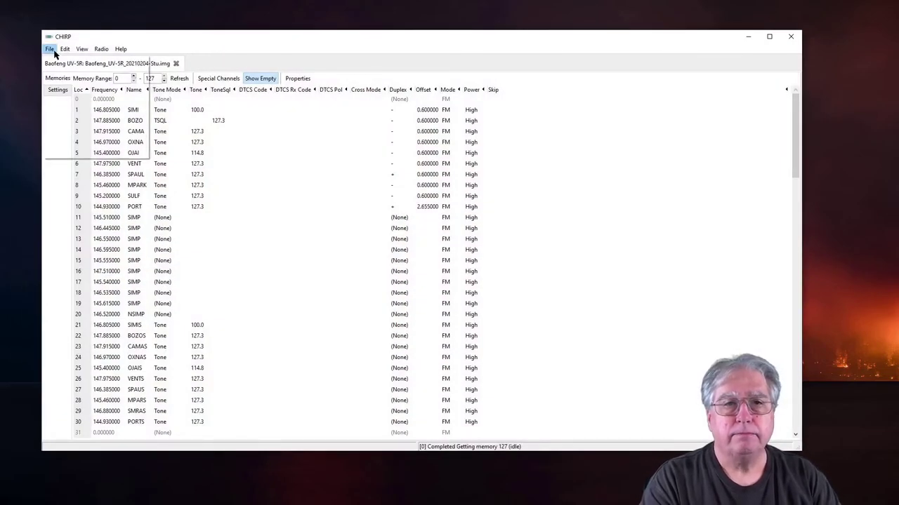
# Create a new CSV file, then close the Baofeng UV-5R and Untitled.csv tabs
pyautogui.click(52, 50)
pyautogui.click(61, 60)
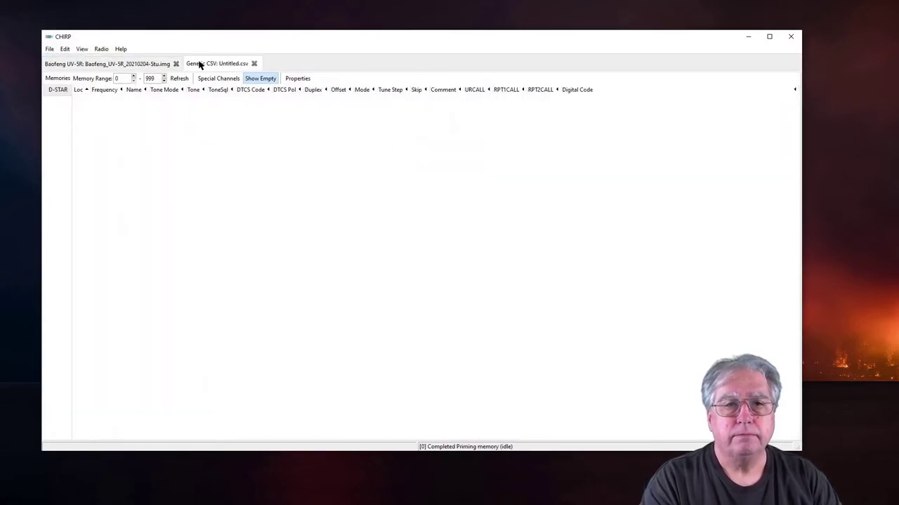
pyautogui.click(177, 64)
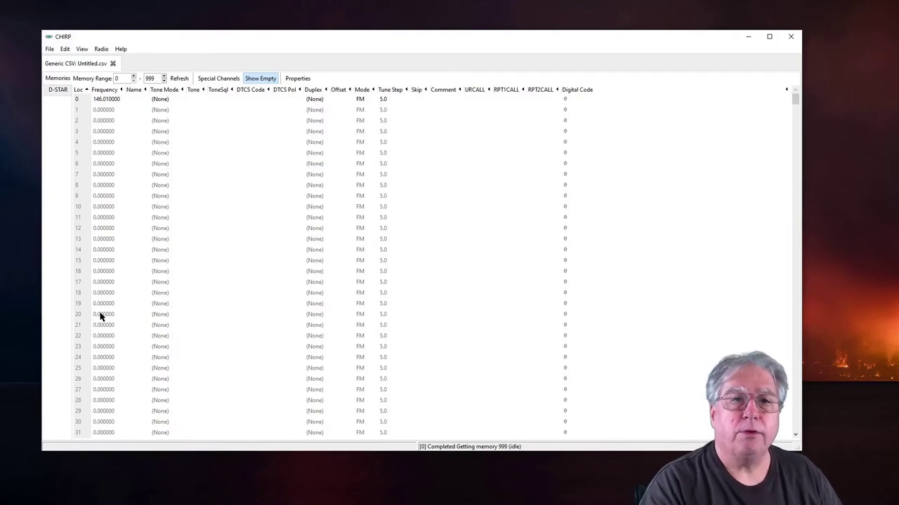
pyautogui.click(114, 63)
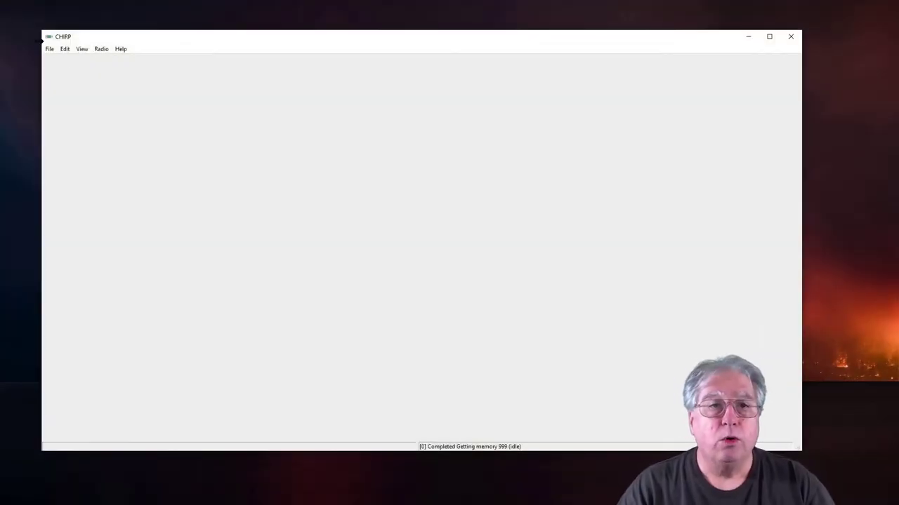
# Choose Radio > Download From Radio to get the COM10, Baofeng UV-5R dialog
pyautogui.click(100, 49)
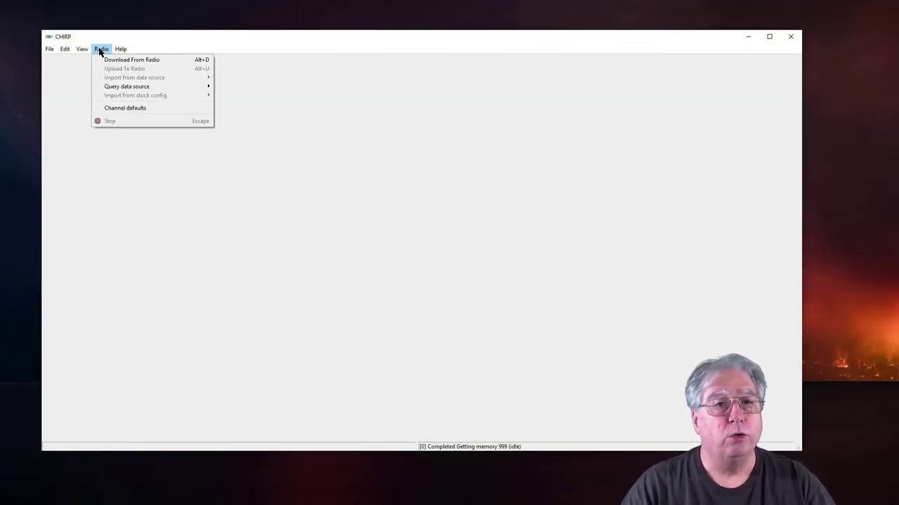
pyautogui.click(142, 62)
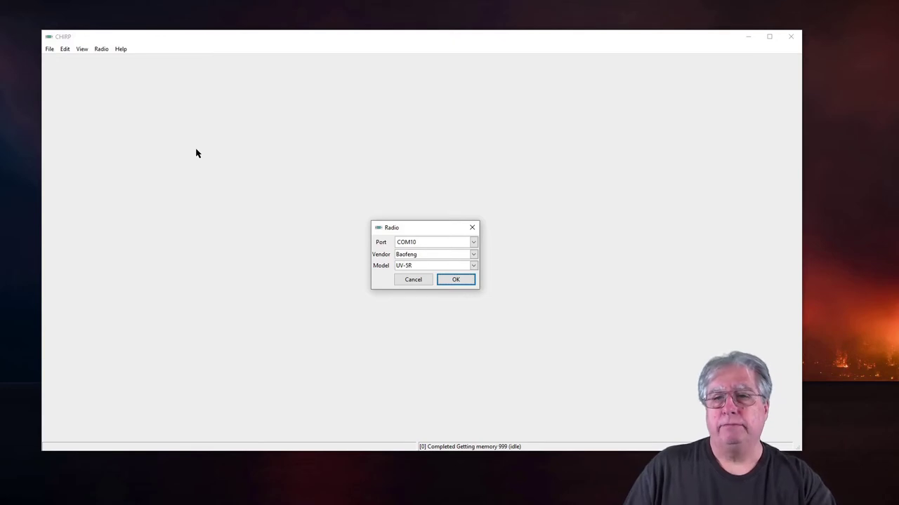
pyautogui.click(473, 242)
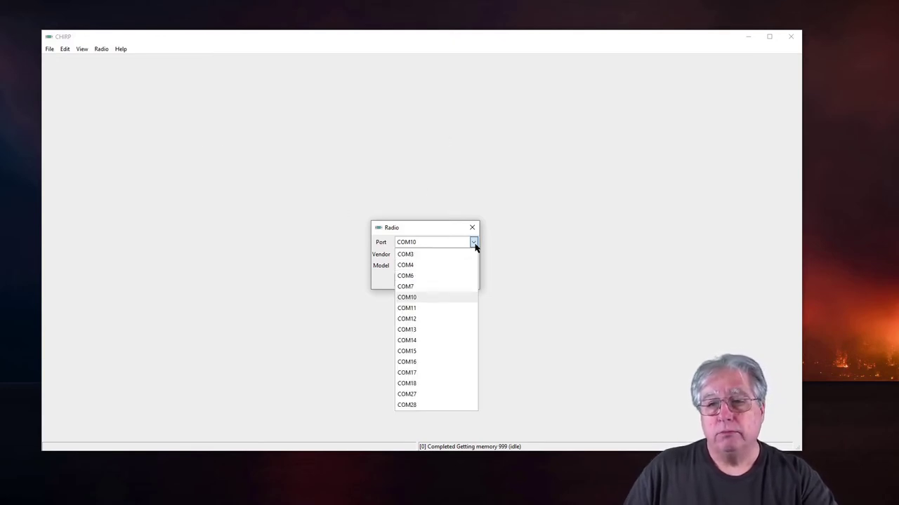
pyautogui.click(410, 299)
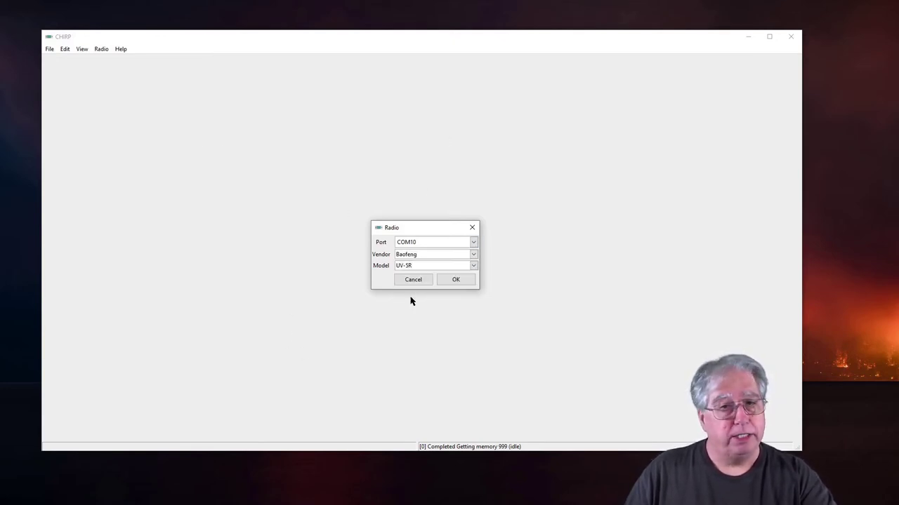
pyautogui.click(475, 255)
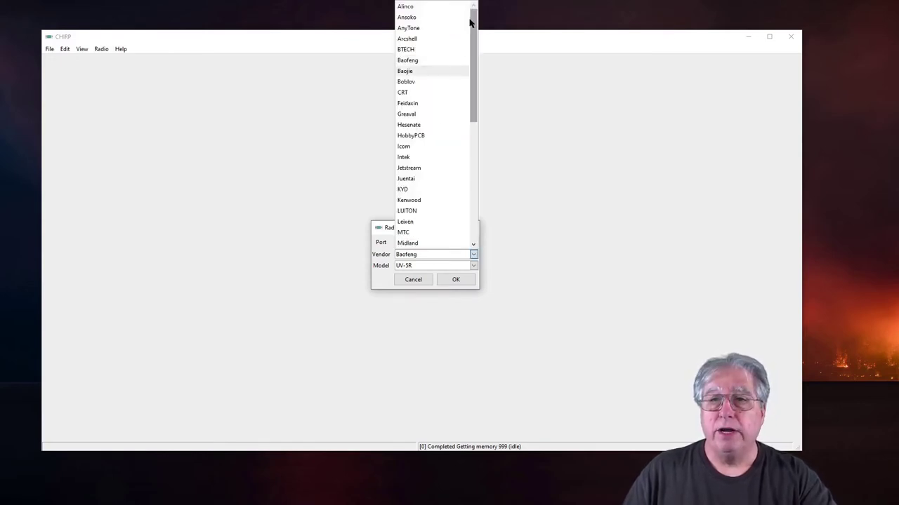
pyautogui.moveTo(471, 23); pyautogui.dragTo(493, 184)
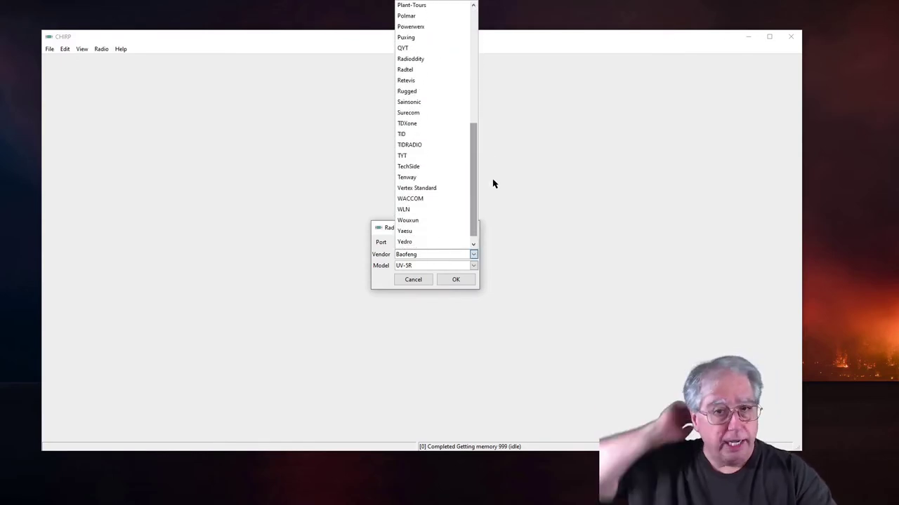
pyautogui.scroll(-1, 492, 181)
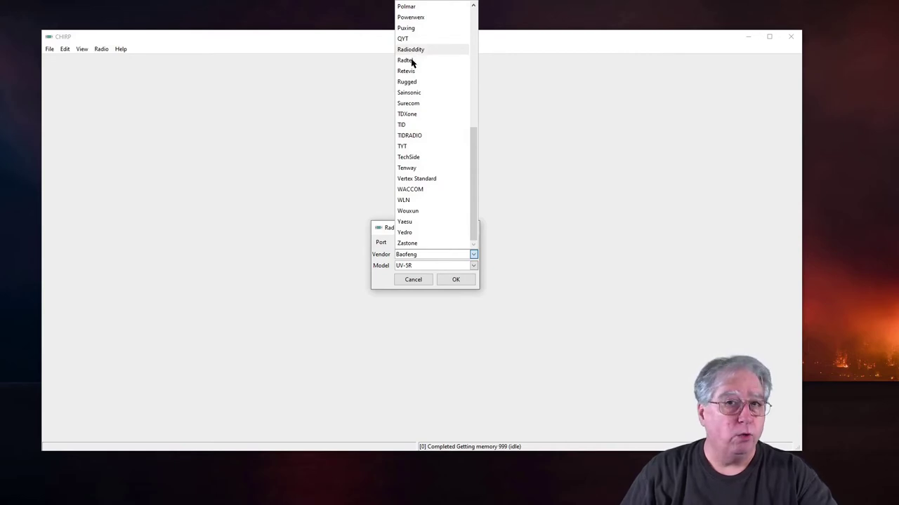
pyautogui.scroll(10, 422, 103)
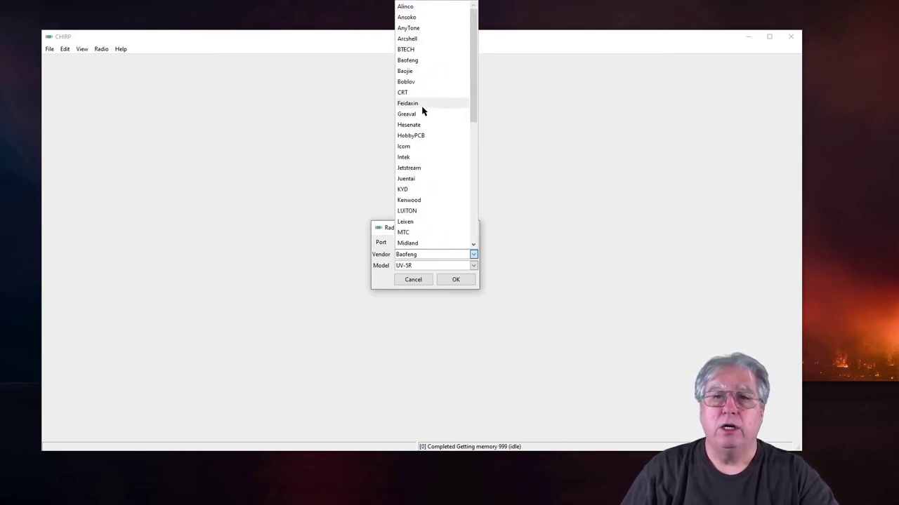
pyautogui.click(410, 62)
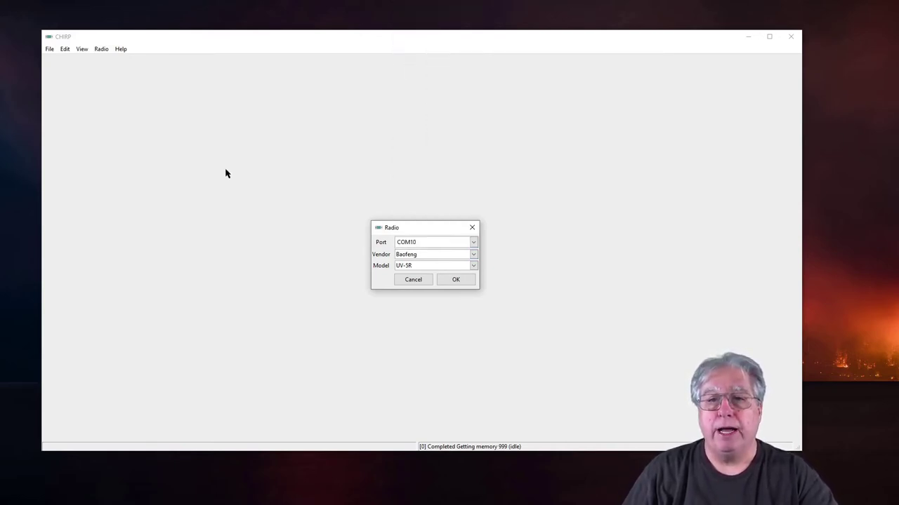
pyautogui.click(474, 267)
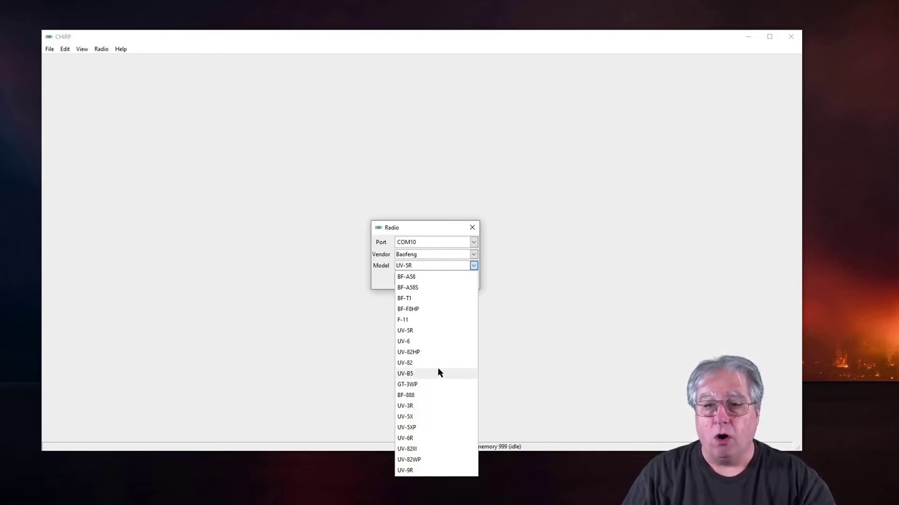
pyautogui.click(405, 330)
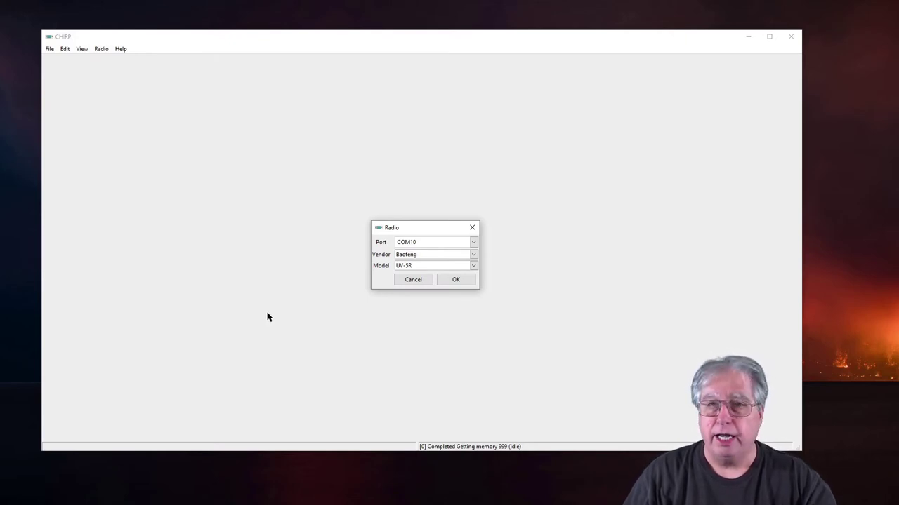
# Confirm COM10, Baofeng UV-5R and clone memories 0–127 from the radio
pyautogui.click(456, 280)
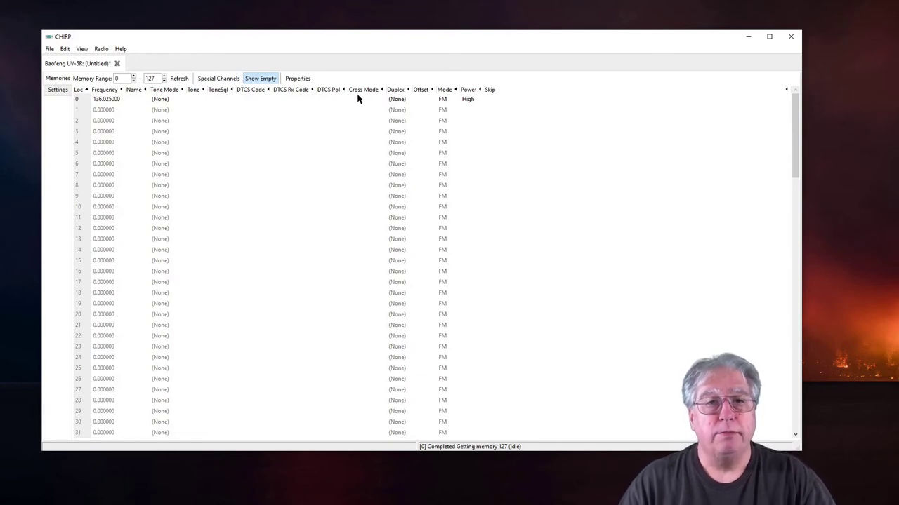
# In Basic Settings, set squelch to 2, turn off Beep, set Timeout Timer to 180 sec, keeping Display Mode A at Frequency
pyautogui.click(56, 91)
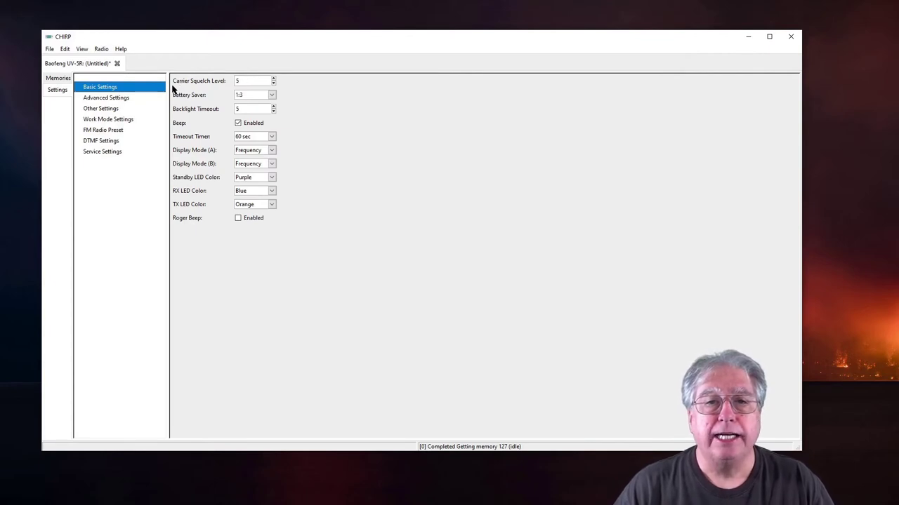
pyautogui.click(274, 83)
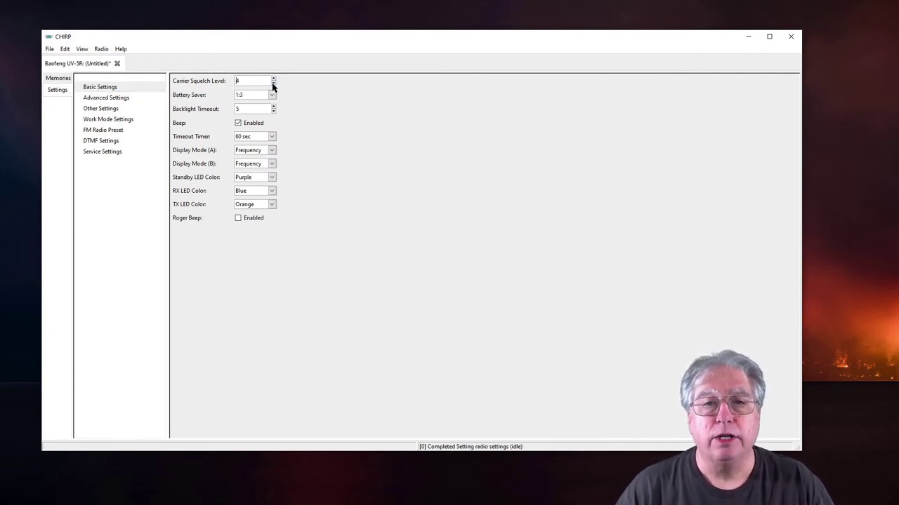
pyautogui.click(273, 83)
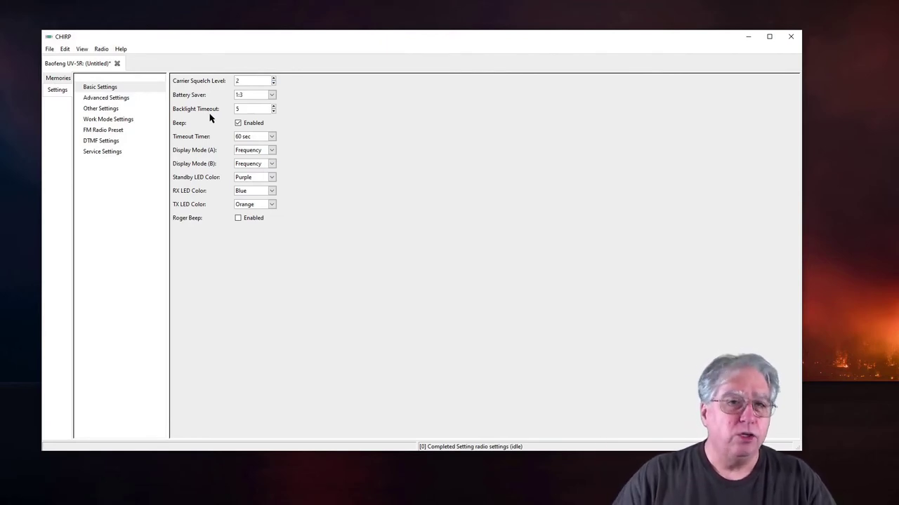
pyautogui.click(239, 124)
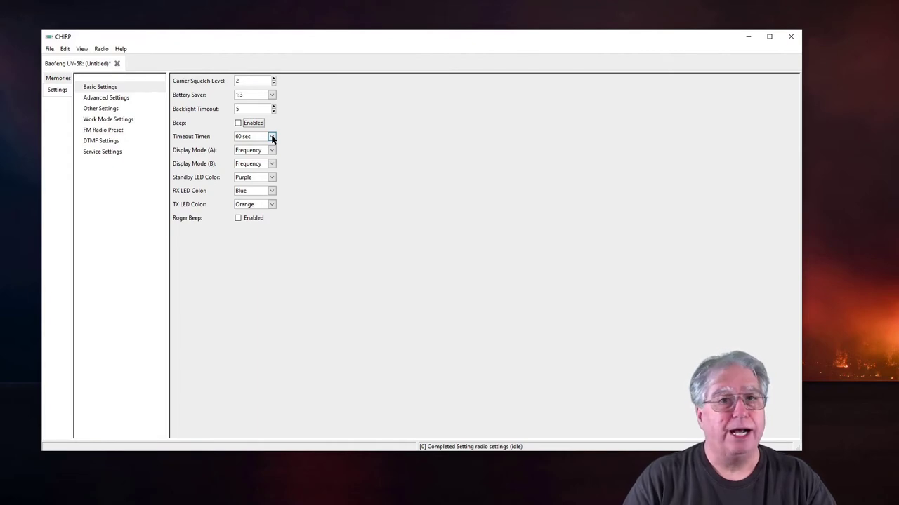
pyautogui.click(272, 137)
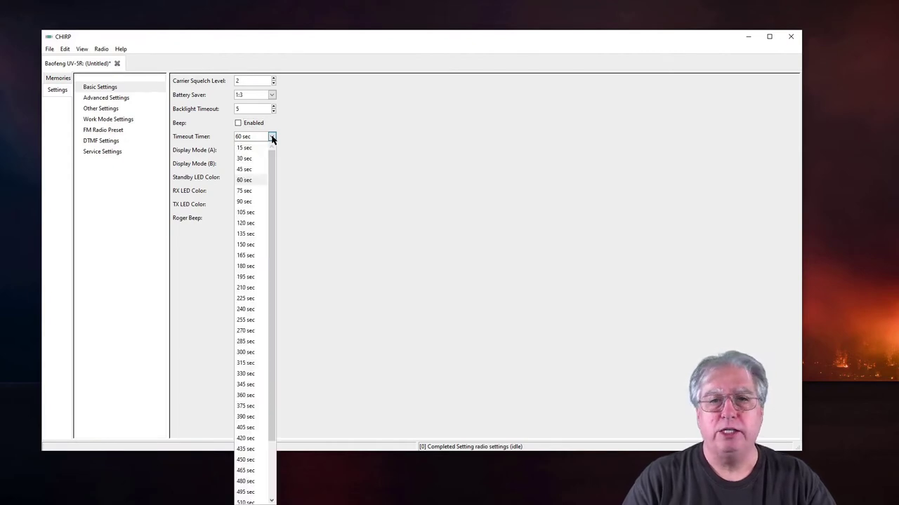
pyautogui.click(246, 267)
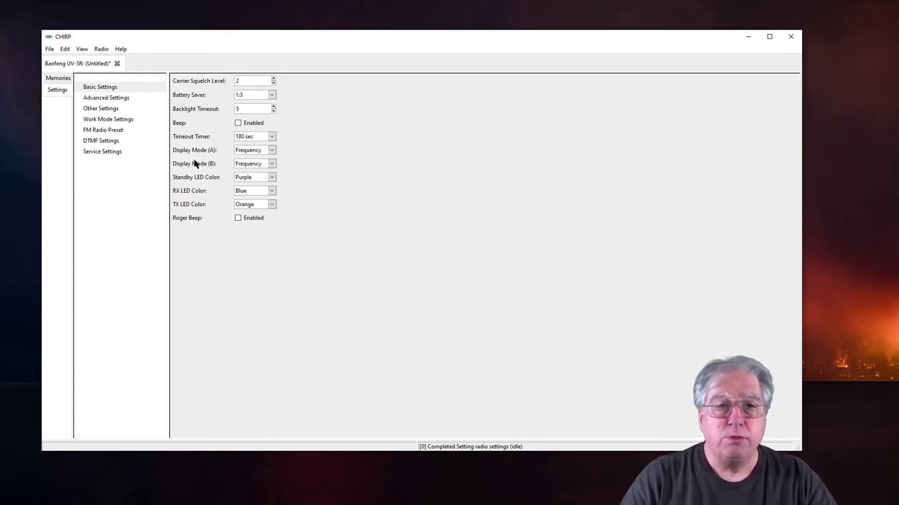
pyautogui.click(273, 151)
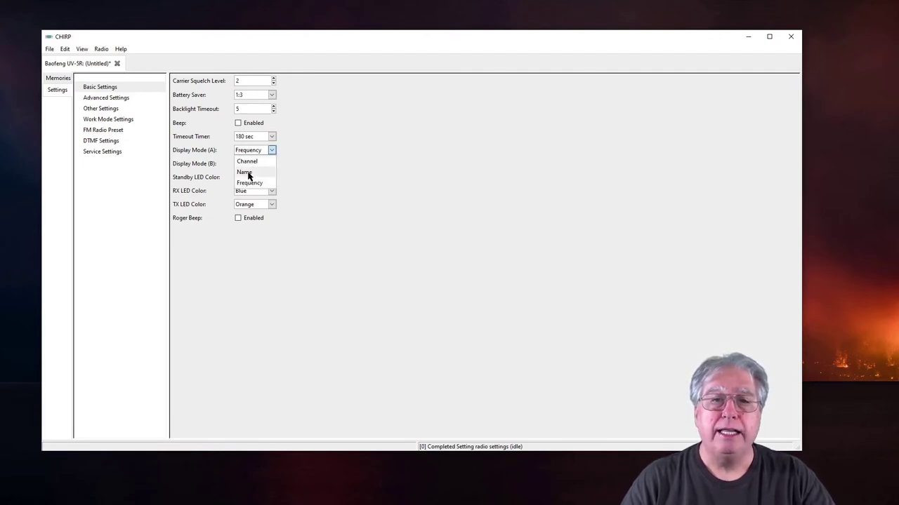
pyautogui.click(273, 151)
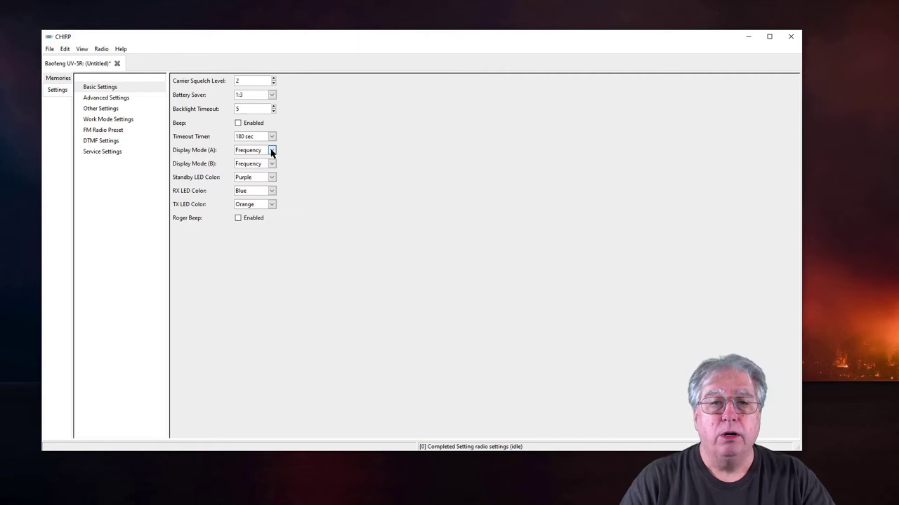
# In Advanced Settings, set Voice to Off and uncheck Squelch Tail Eliminate (HT to HT)
pyautogui.click(99, 100)
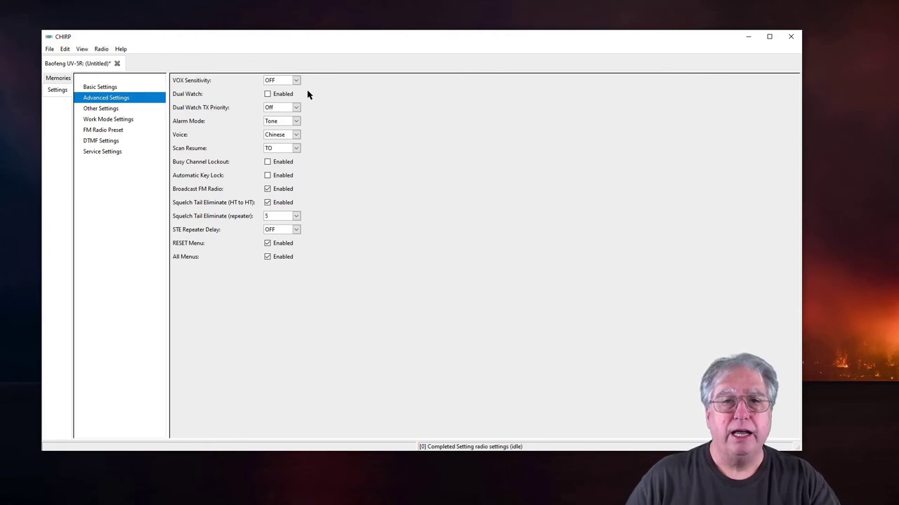
pyautogui.click(297, 136)
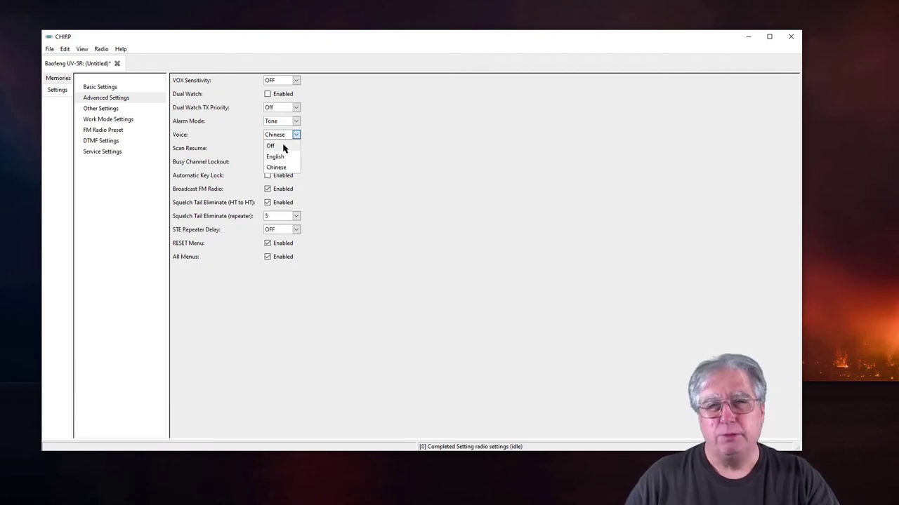
pyautogui.click(271, 146)
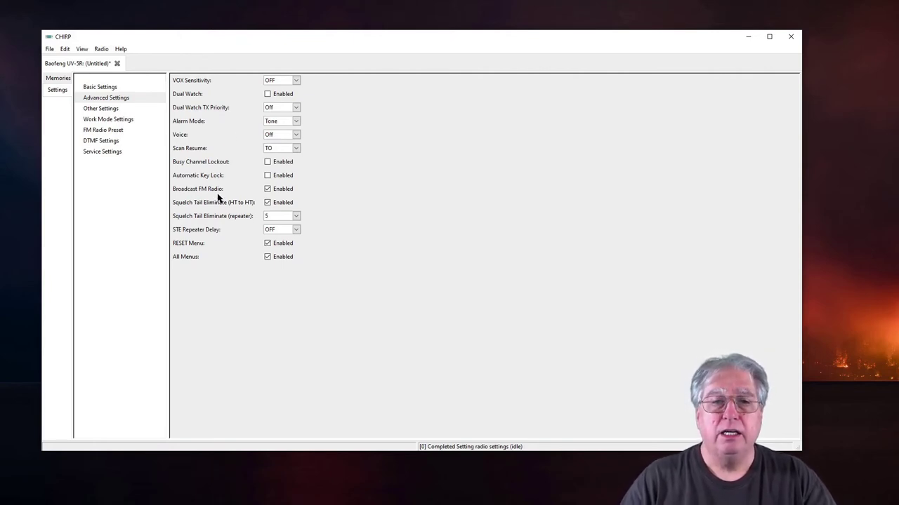
pyautogui.click(267, 203)
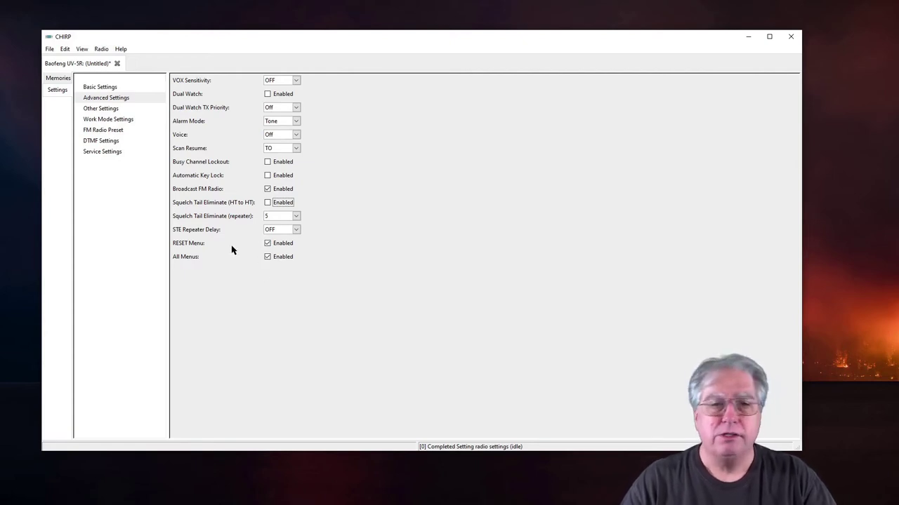
# View Other Settings, select the Power-On Message 1 text, then move on to Work Mode Settings
pyautogui.click(95, 110)
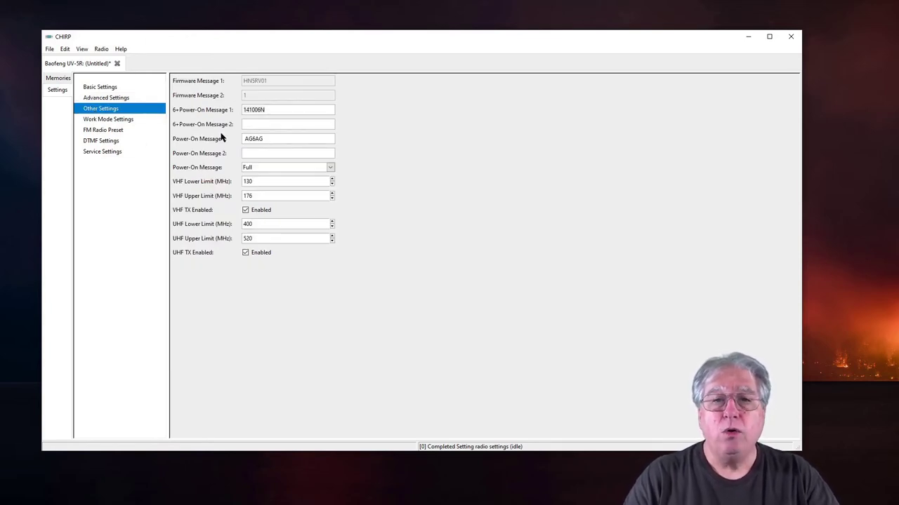
pyautogui.moveTo(277, 139); pyautogui.dragTo(206, 139)
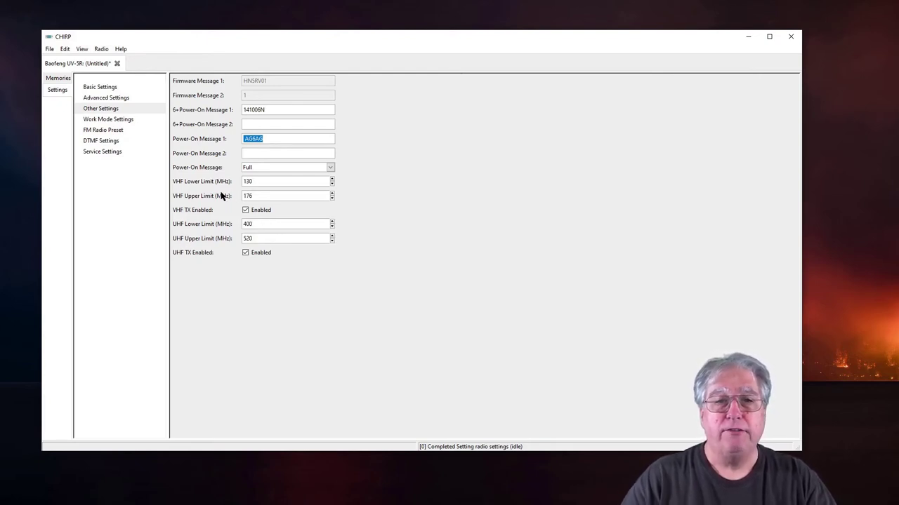
pyautogui.click(91, 120)
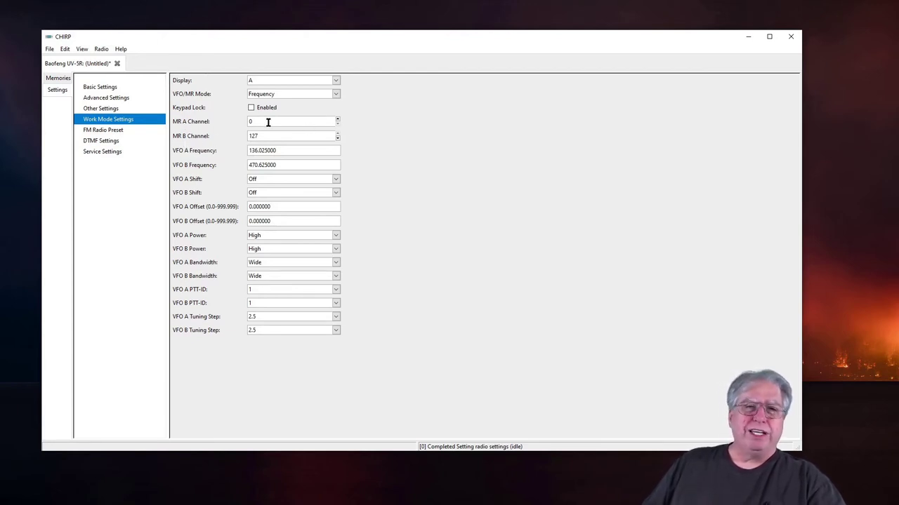
# Set MR A Channel to 32 and MR B Channel to 2
pyautogui.doubleClick(267, 122)
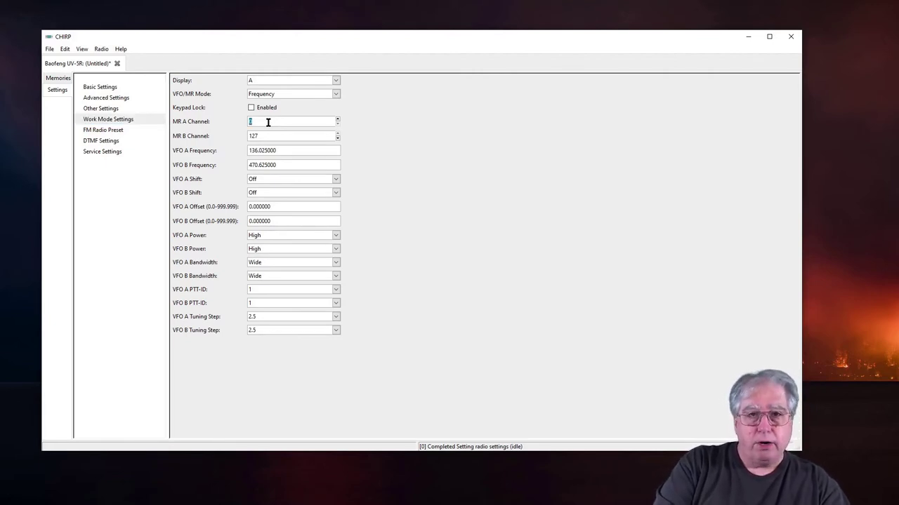
pyautogui.write('32')
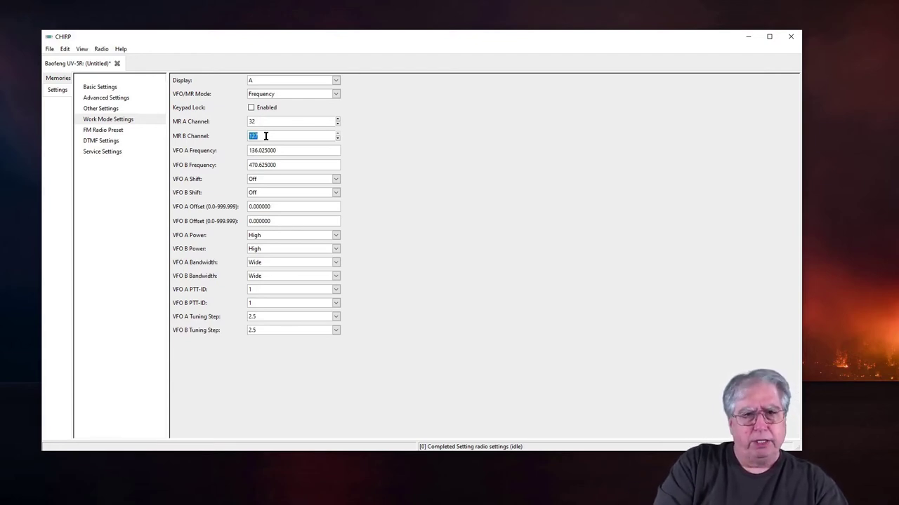
pyautogui.write('2')
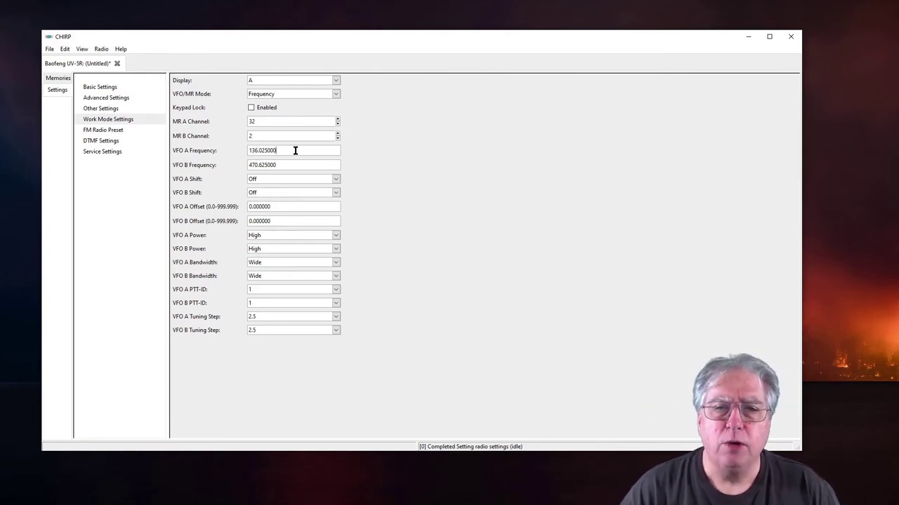
# Enter 146.52 as the VFO A frequency and 446.00000 as the VFO B frequency
pyautogui.press('Tab')
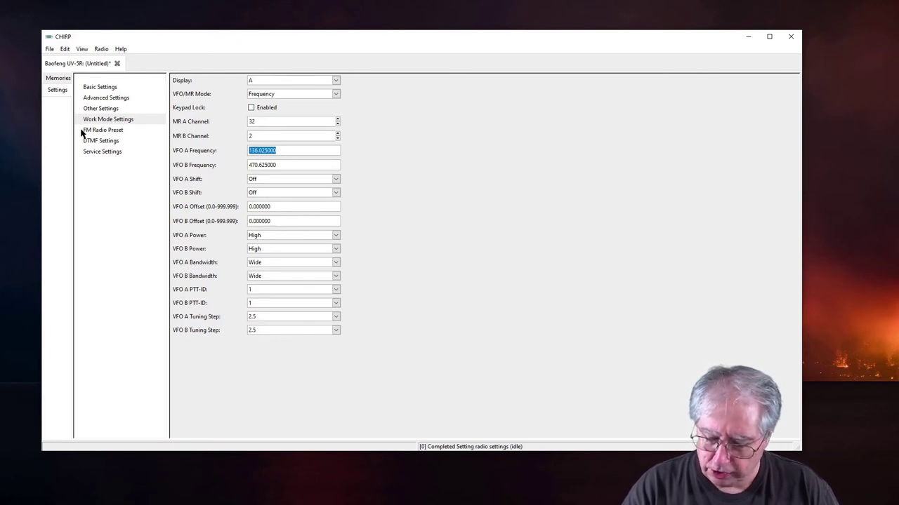
pyautogui.write('146')
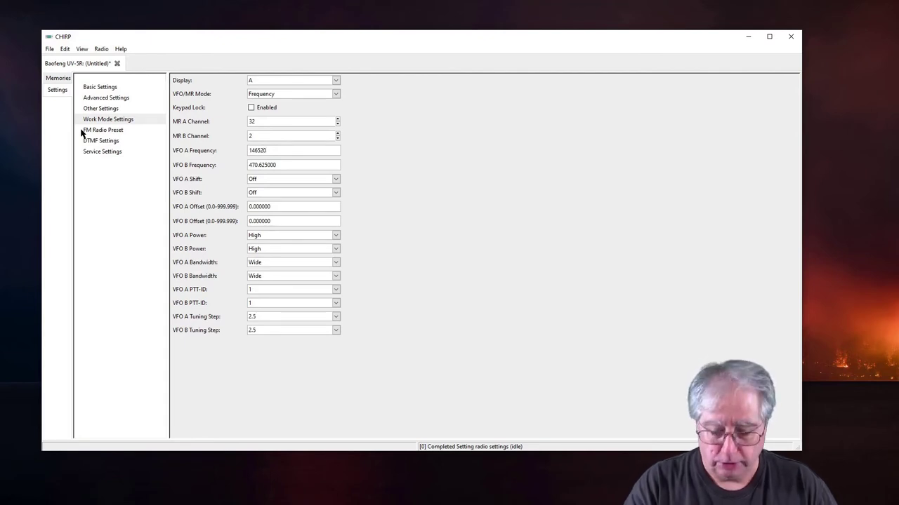
pyautogui.write('.52')
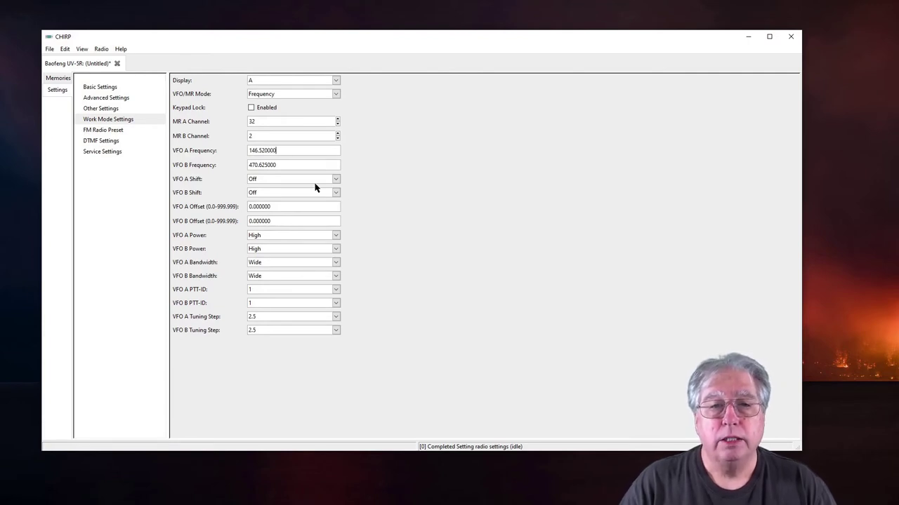
pyautogui.press('Tab')
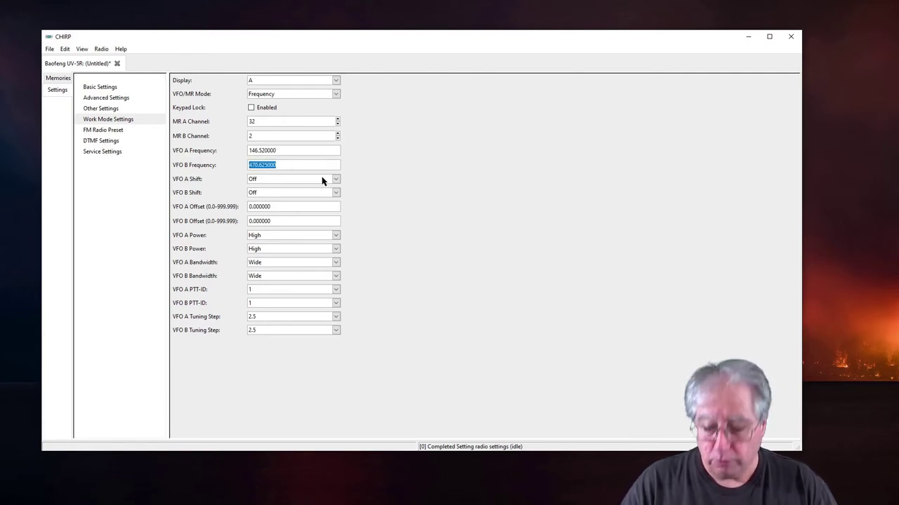
pyautogui.write('446.00')
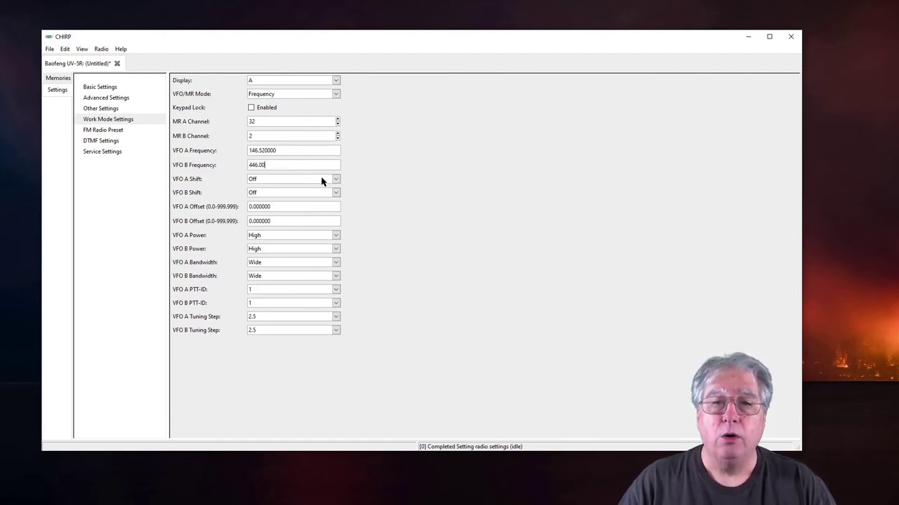
pyautogui.write('000')
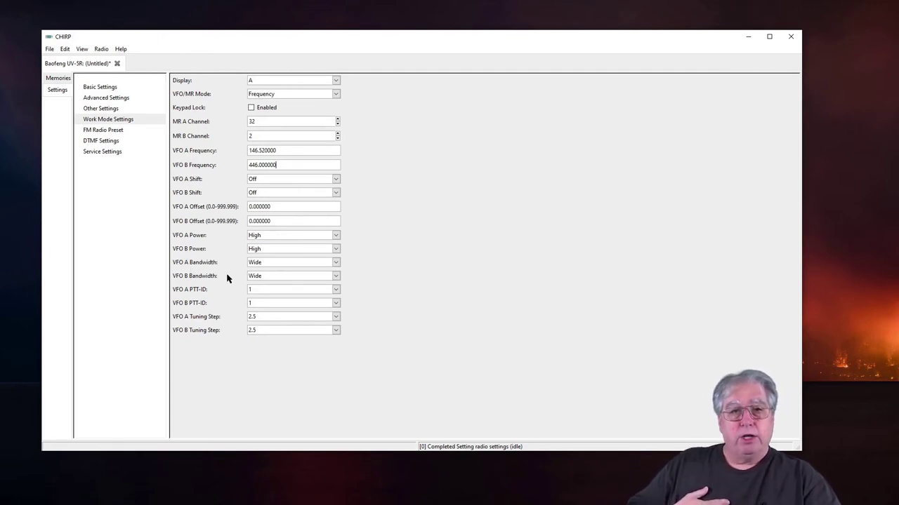
# Look through the FM Radio Preset, DTMF and Service Settings pages, then return to Memories
pyautogui.click(100, 132)
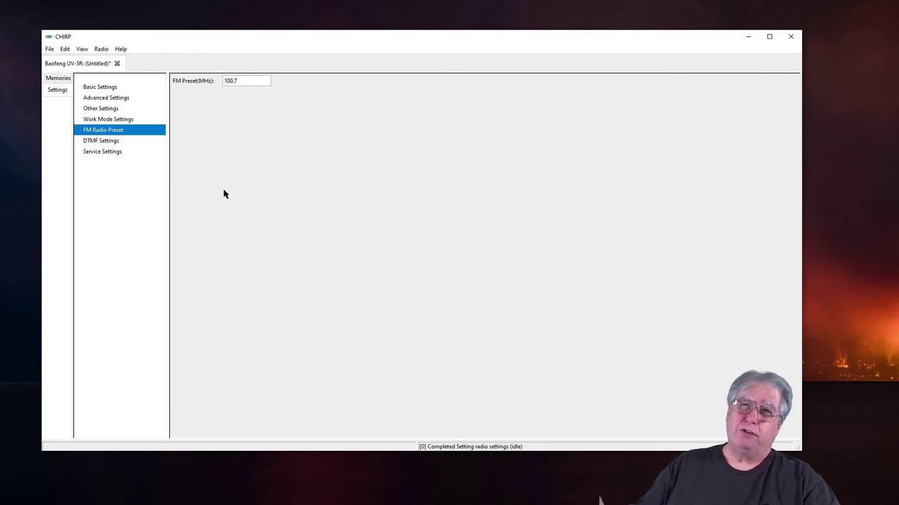
pyautogui.click(102, 141)
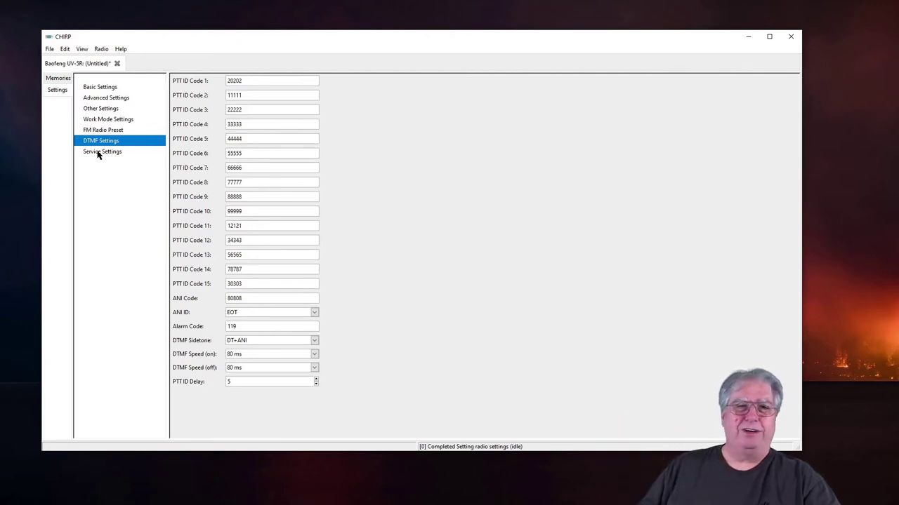
pyautogui.click(99, 152)
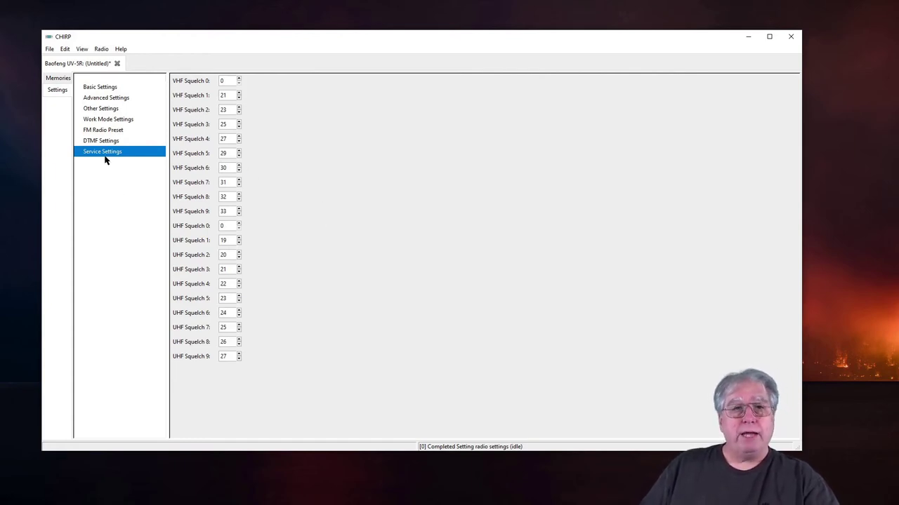
pyautogui.click(58, 79)
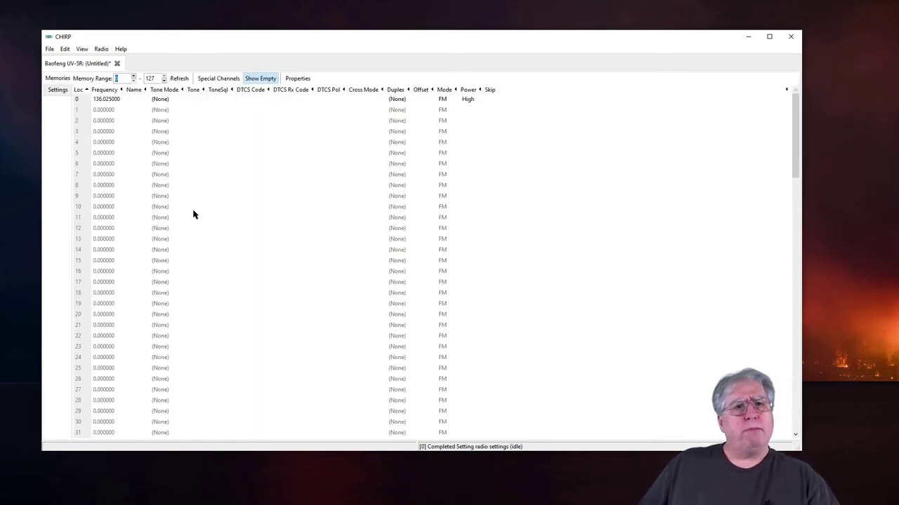
pyautogui.rightClick(78, 103)
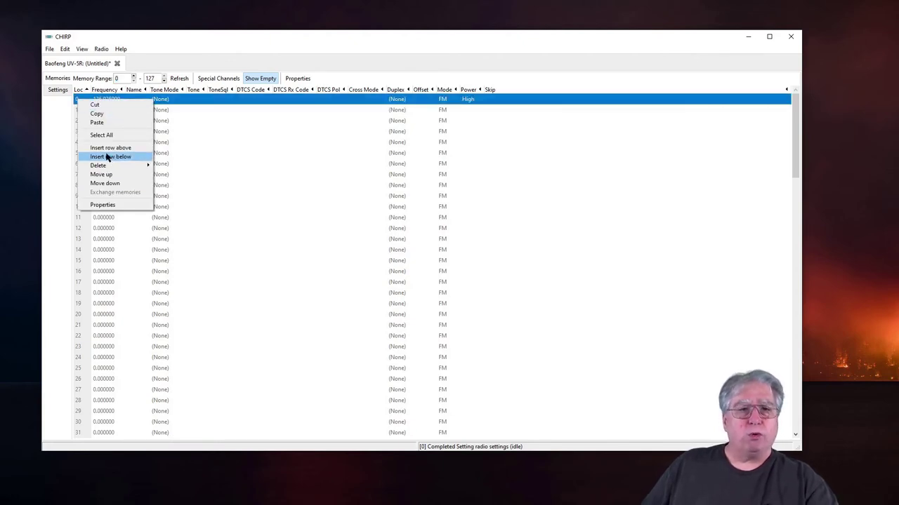
pyautogui.click(46, 156)
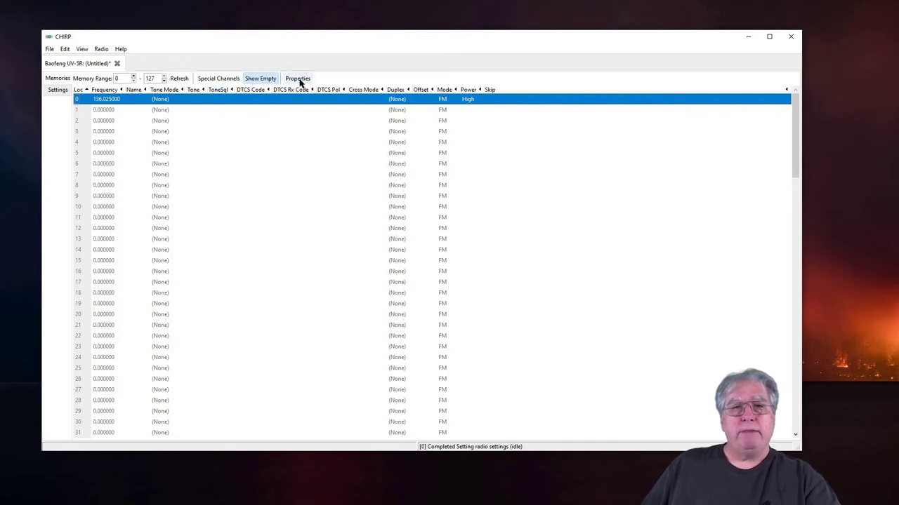
pyautogui.click(254, 79)
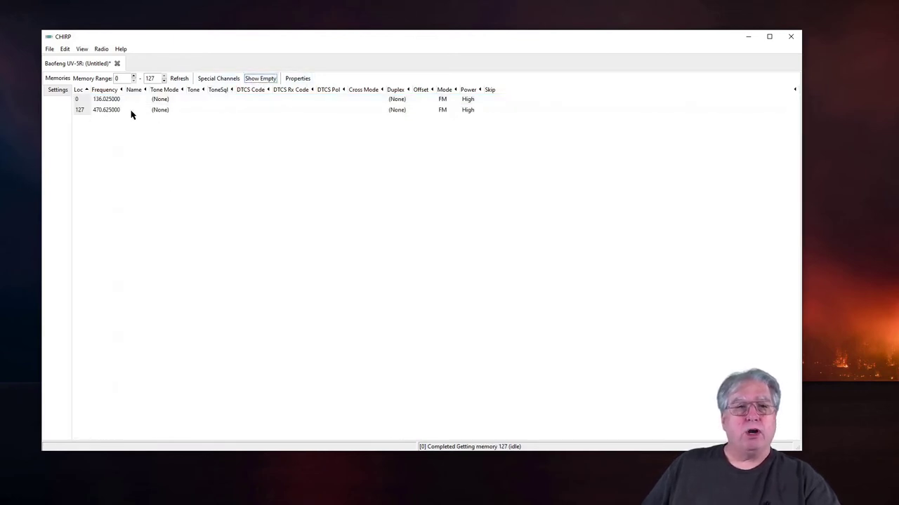
pyautogui.click(261, 79)
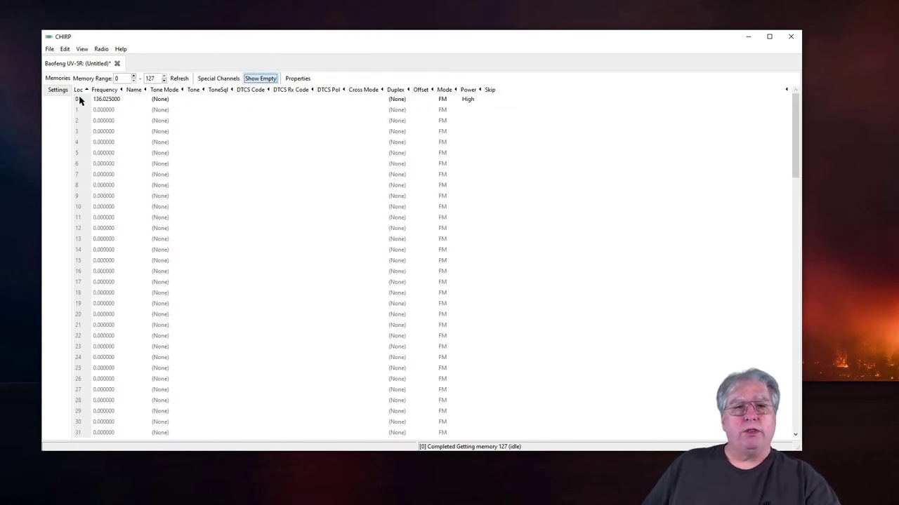
pyautogui.click(79, 99)
pyautogui.moveTo(796, 123); pyautogui.dragTo(794, 421)
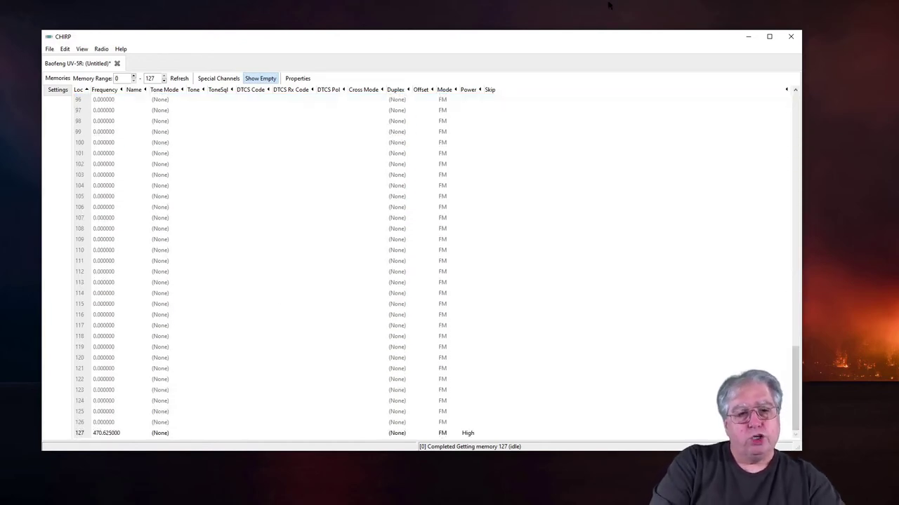
pyautogui.click(78, 434)
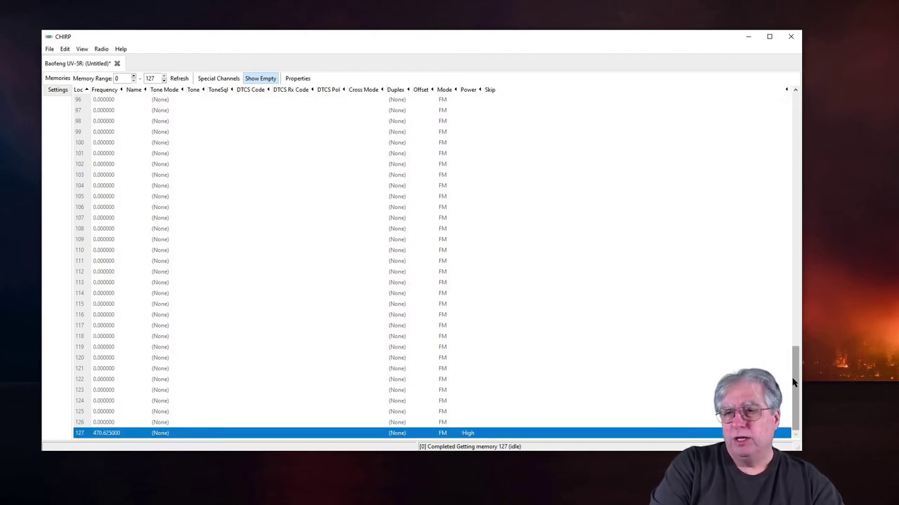
pyautogui.moveTo(794, 382); pyautogui.dragTo(791, 106)
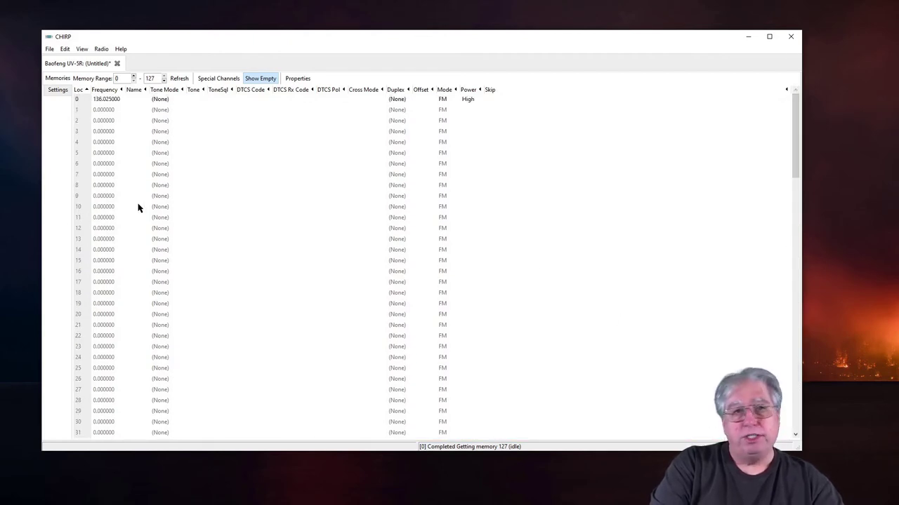
pyautogui.click(84, 101)
pyautogui.scroll(-20, 299, 429)
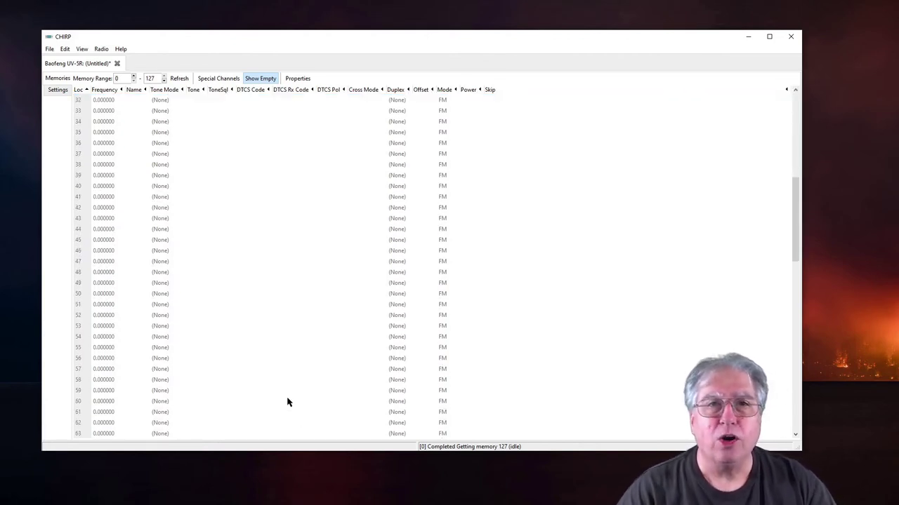
pyautogui.scroll(-3, 283, 393)
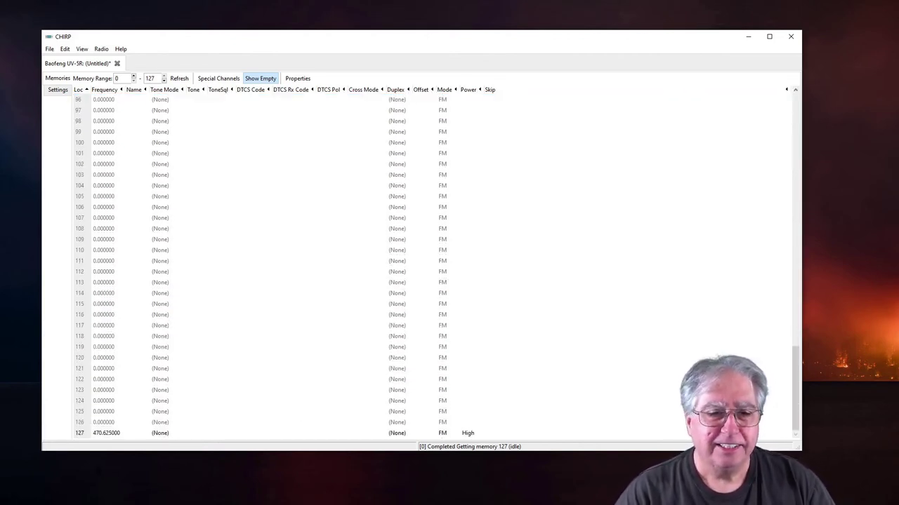
# Select channels 0–127, delete their contents, then deselect and scroll back to the top
pyautogui.keyDown('shift'); pyautogui.click(79, 433); pyautogui.keyUp('shift')
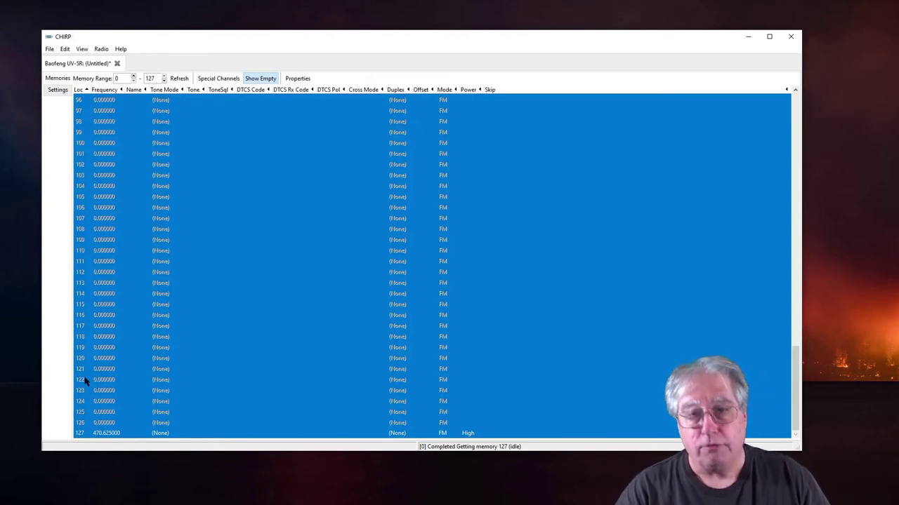
pyautogui.press('Delete')
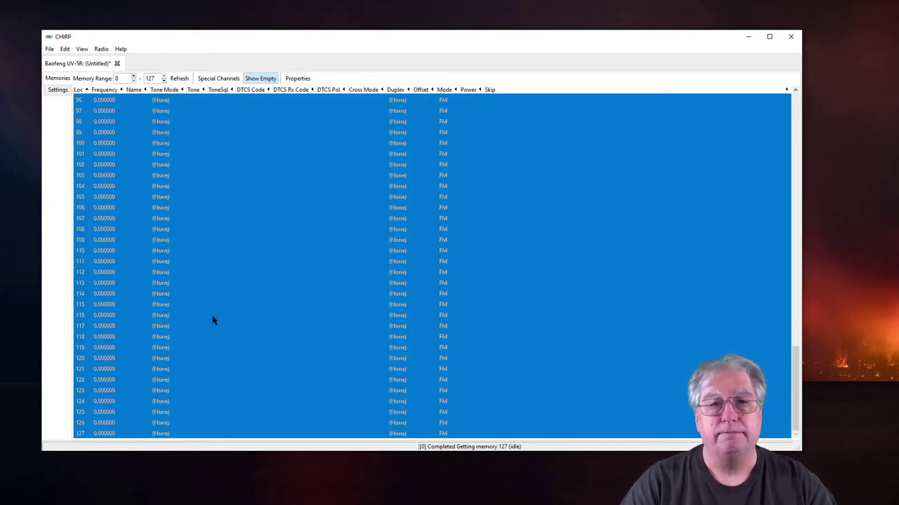
pyautogui.click(507, 315)
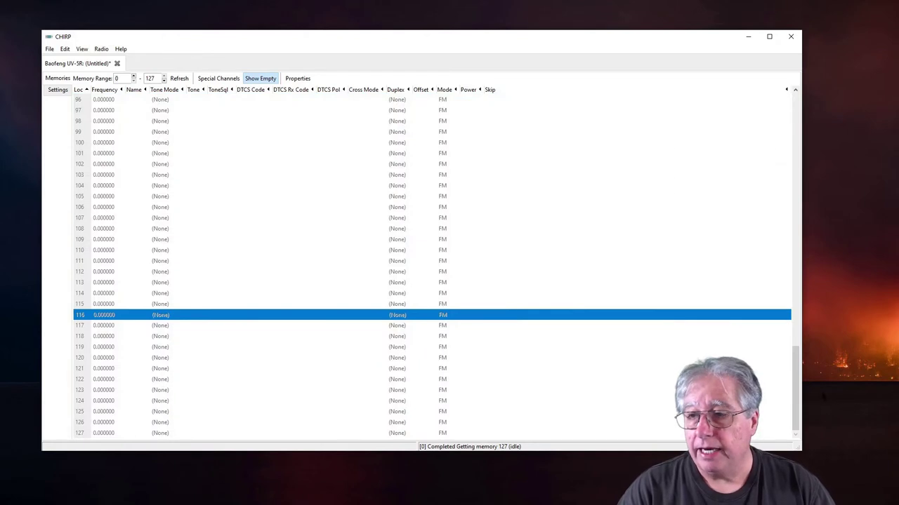
pyautogui.moveTo(796, 410); pyautogui.dragTo(776, 116)
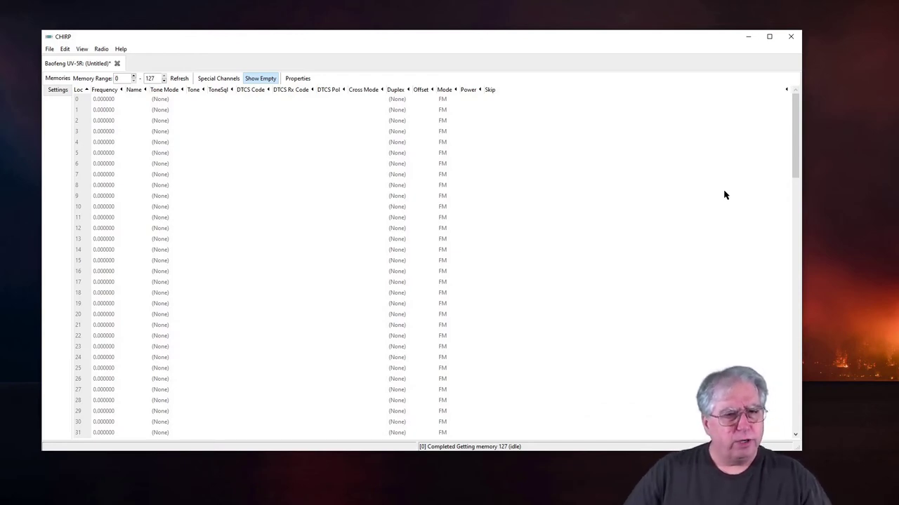
# Give memory channel 2 the frequency 147.885 and the name BOZO
pyautogui.click(106, 124)
pyautogui.click(106, 125)
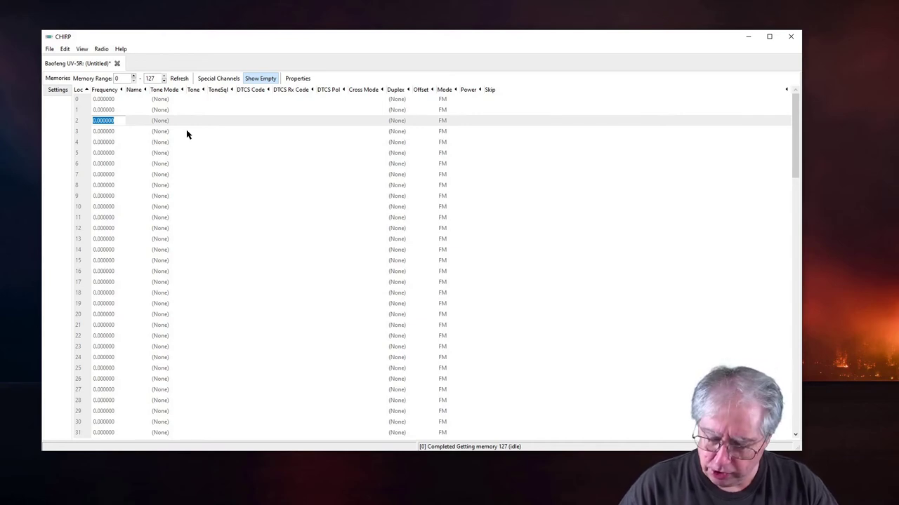
pyautogui.write('14')
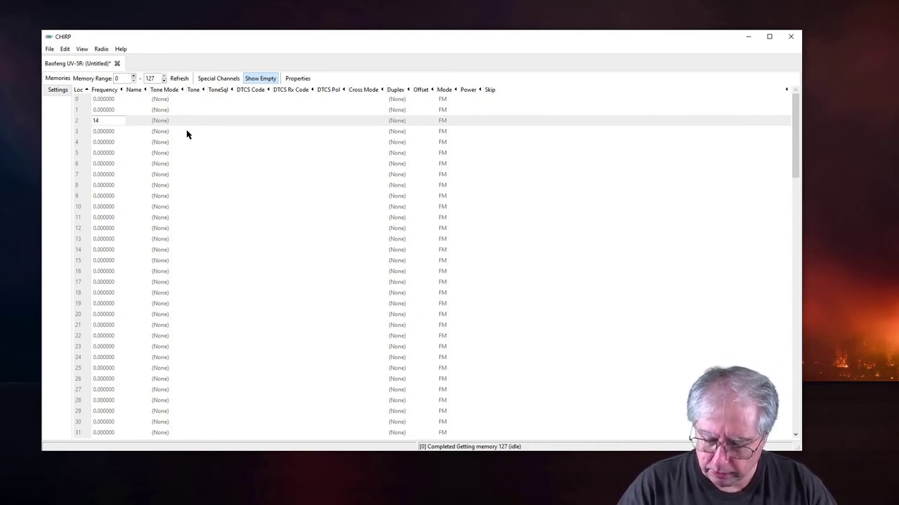
pyautogui.write('7.885')
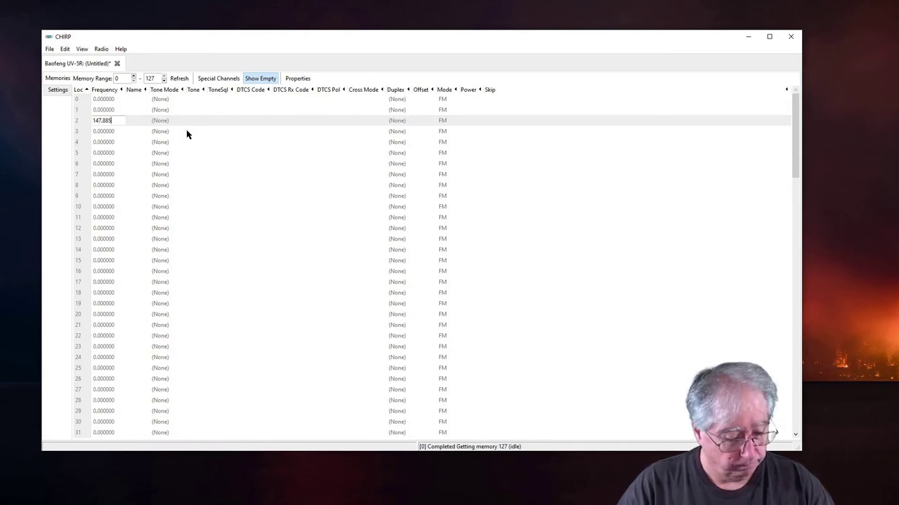
pyautogui.press('Return')
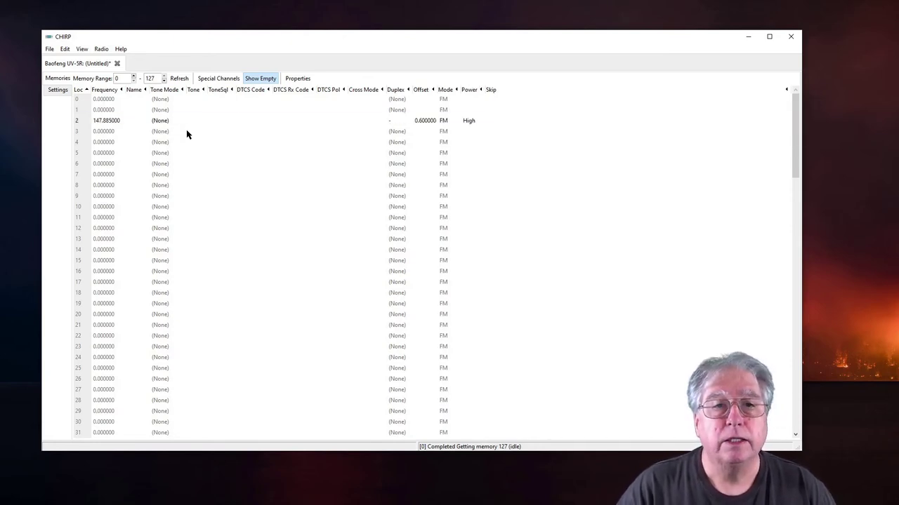
pyautogui.click(131, 121)
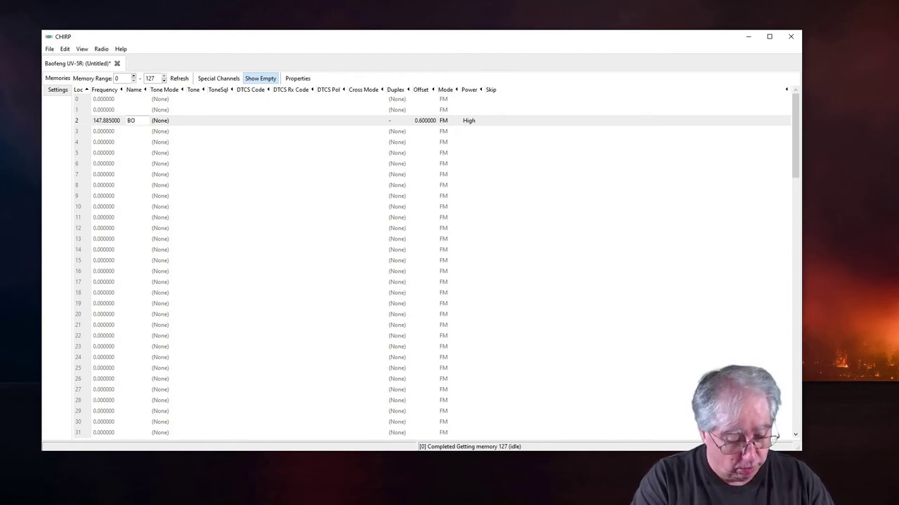
pyautogui.write('BOZO')
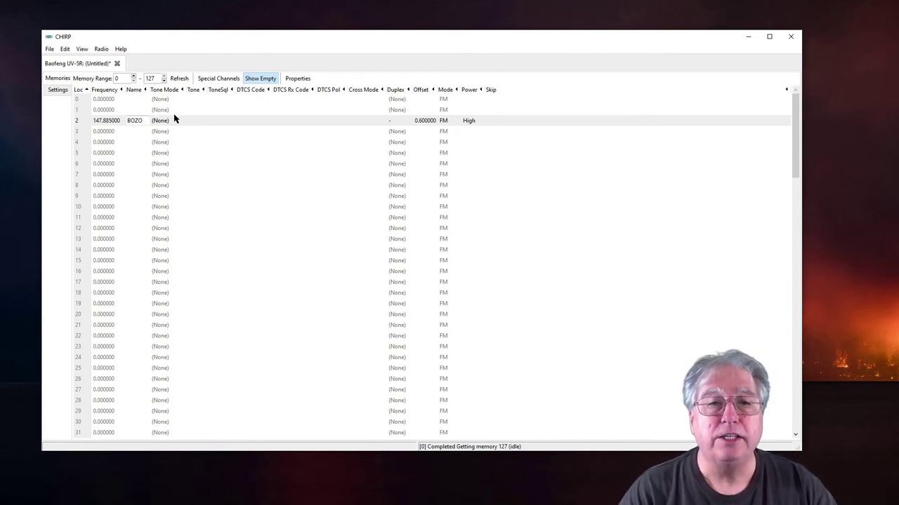
pyautogui.click(160, 122)
# Set channel 2's Tone Mode to Tone with a 127.3 tone, and widen the Tone column
pyautogui.click(161, 122)
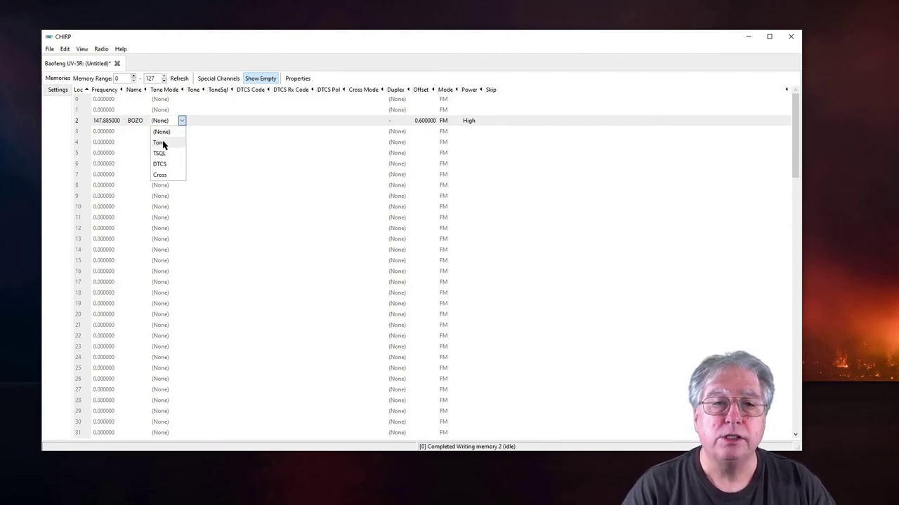
pyautogui.click(161, 144)
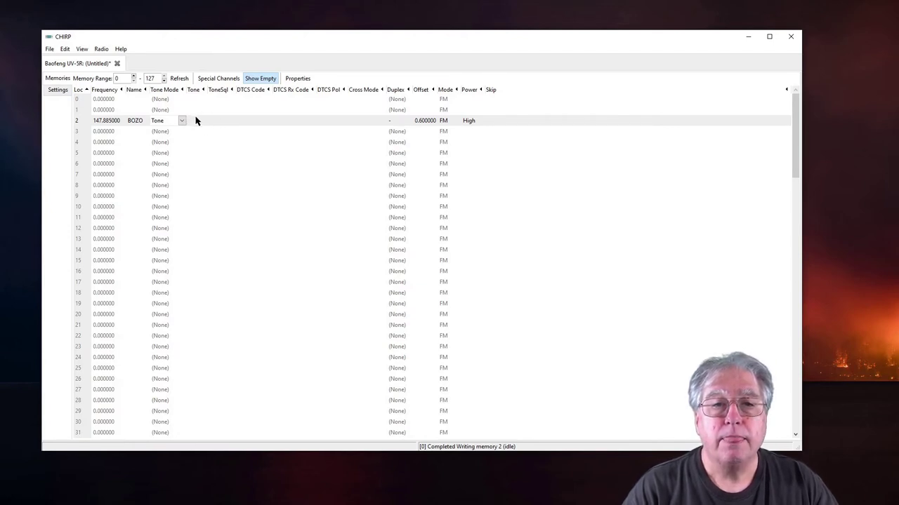
pyautogui.click(197, 122)
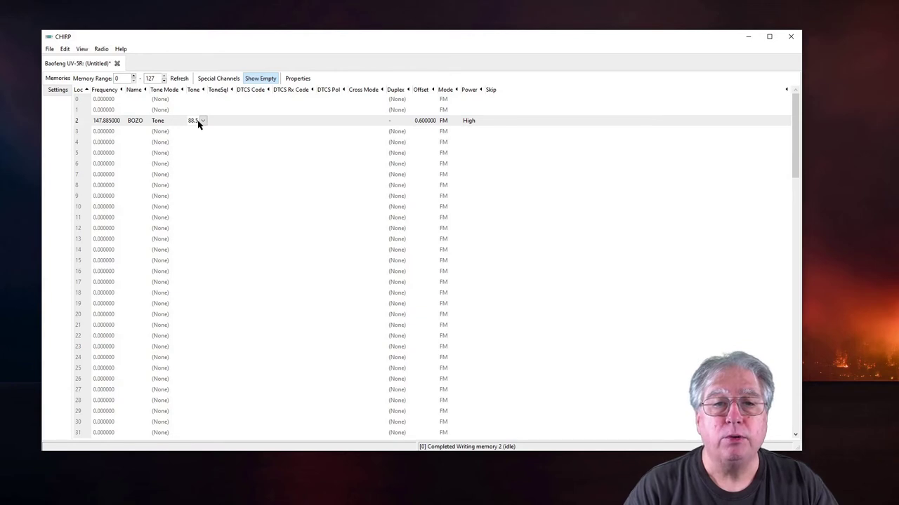
pyautogui.click(200, 122)
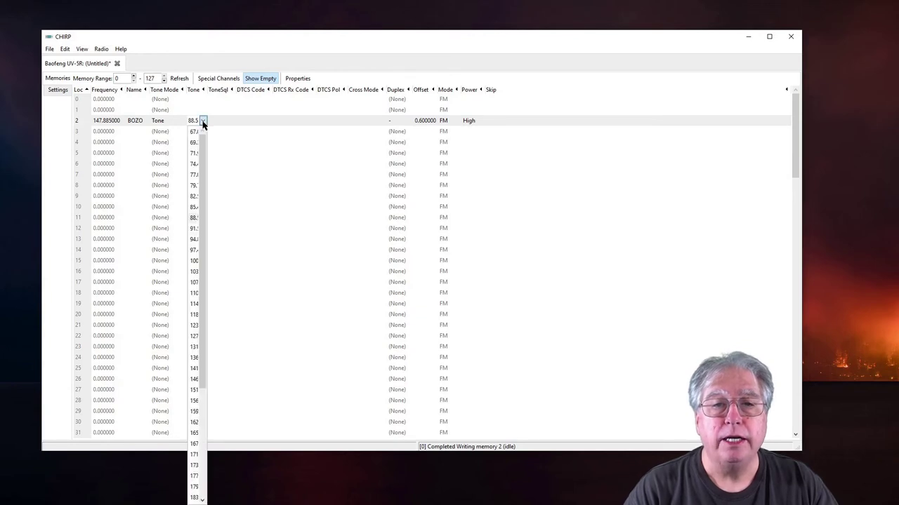
pyautogui.click(194, 337)
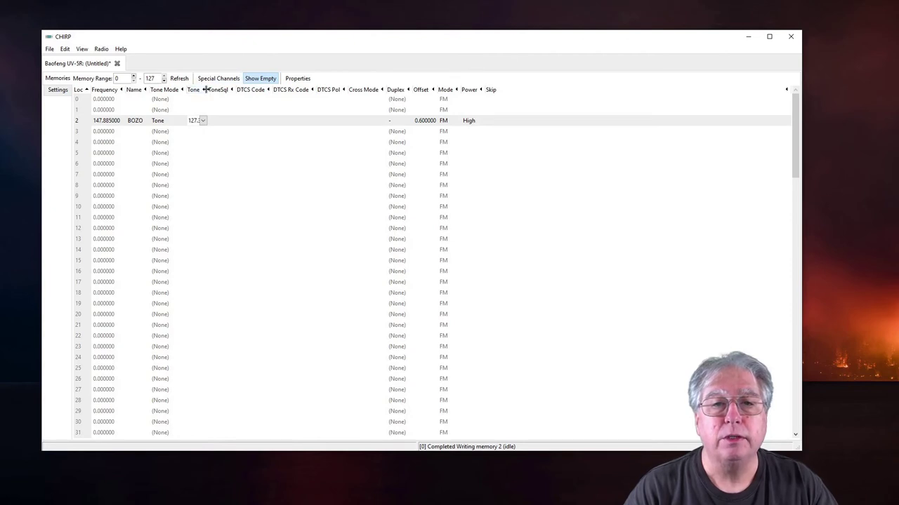
pyautogui.moveTo(206, 89); pyautogui.dragTo(213, 89)
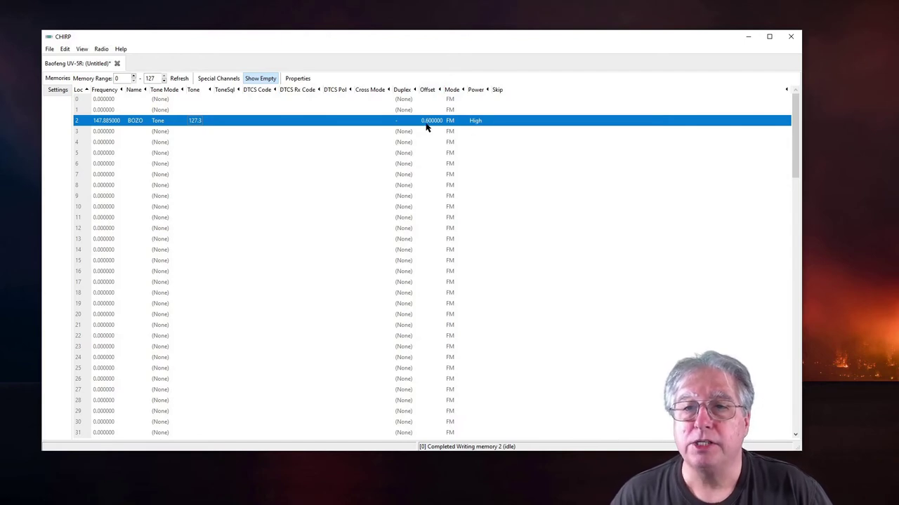
pyautogui.click(402, 89)
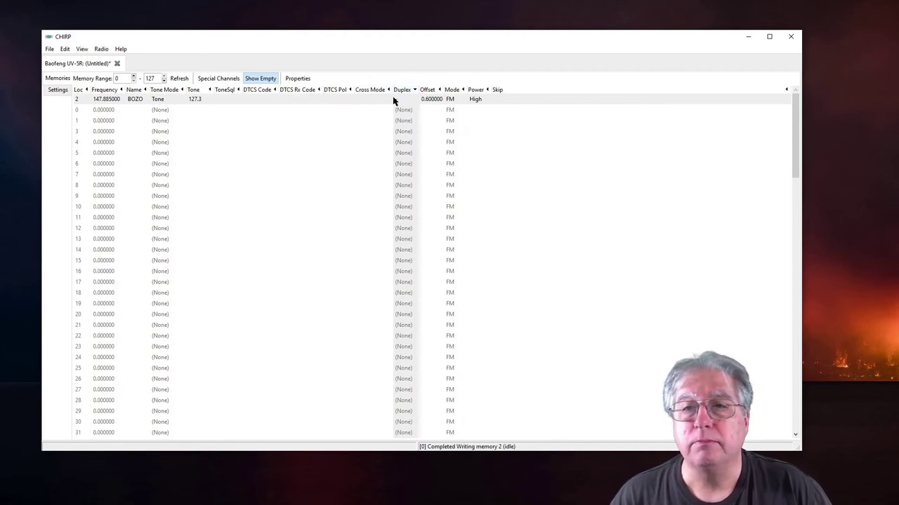
pyautogui.click(404, 100)
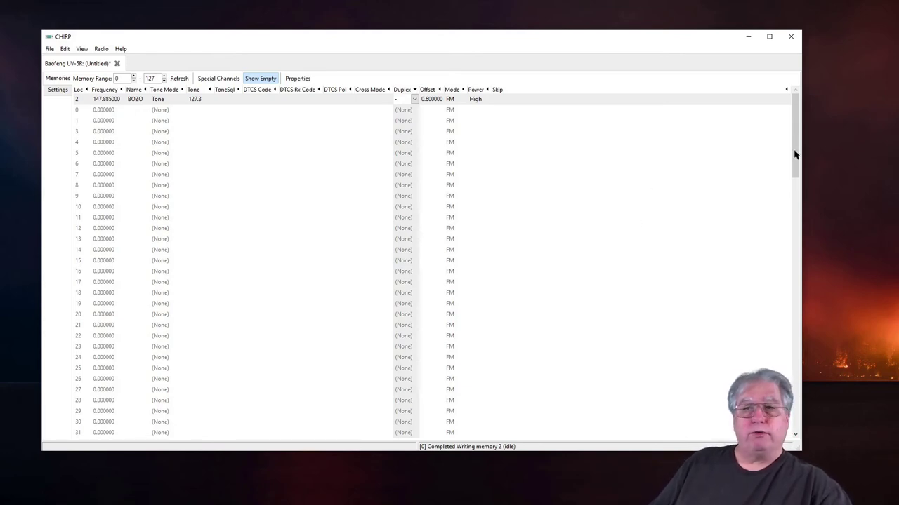
pyautogui.click(78, 90)
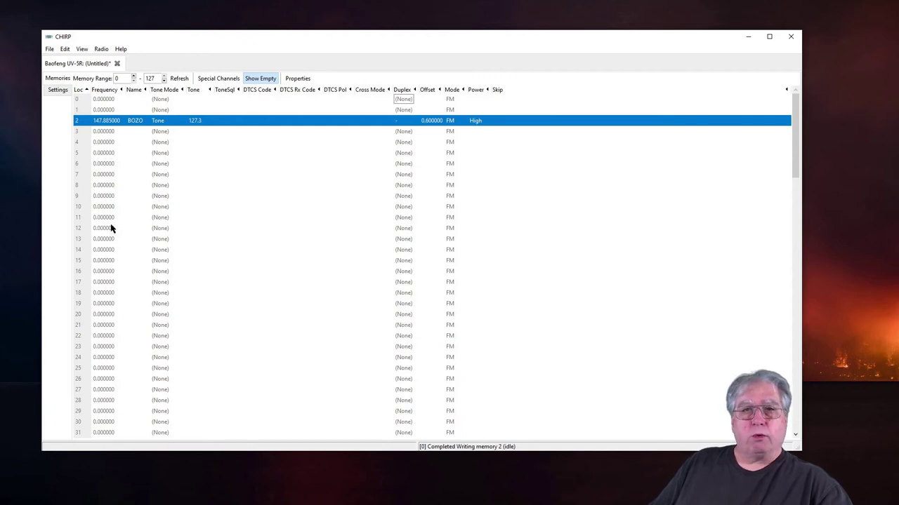
# Enter 146.850 for memory 32, set its Tone Mode to Tone, and choose tone 88.5
pyautogui.scroll(-3, 99, 288)
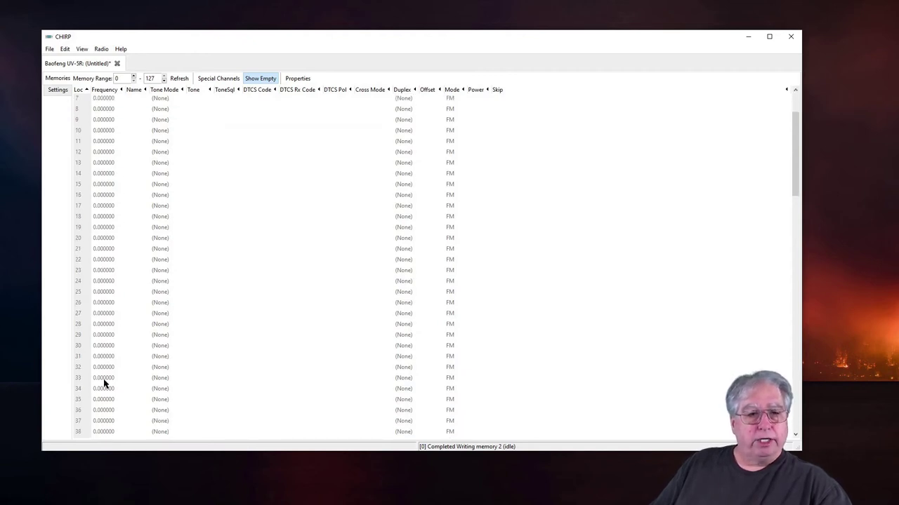
pyautogui.click(100, 369)
pyautogui.click(101, 367)
pyautogui.write('146.850')
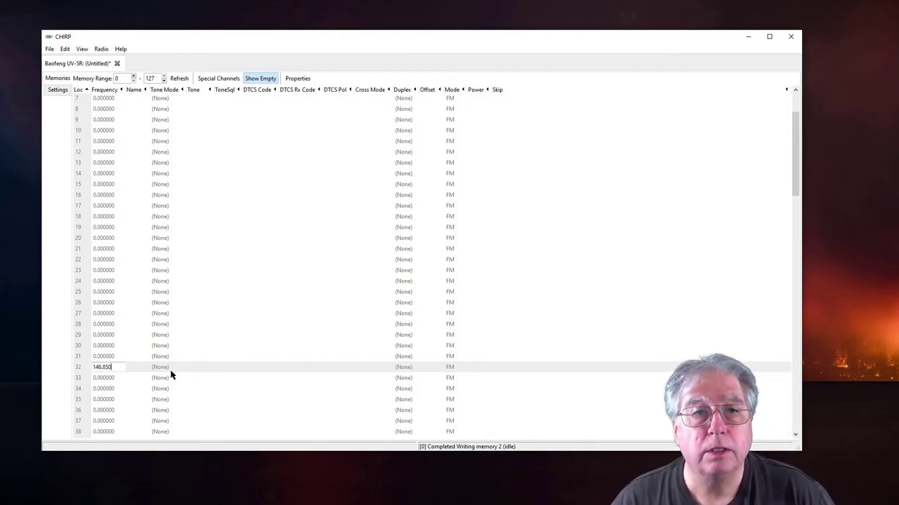
pyautogui.click(171, 369)
pyautogui.click(182, 368)
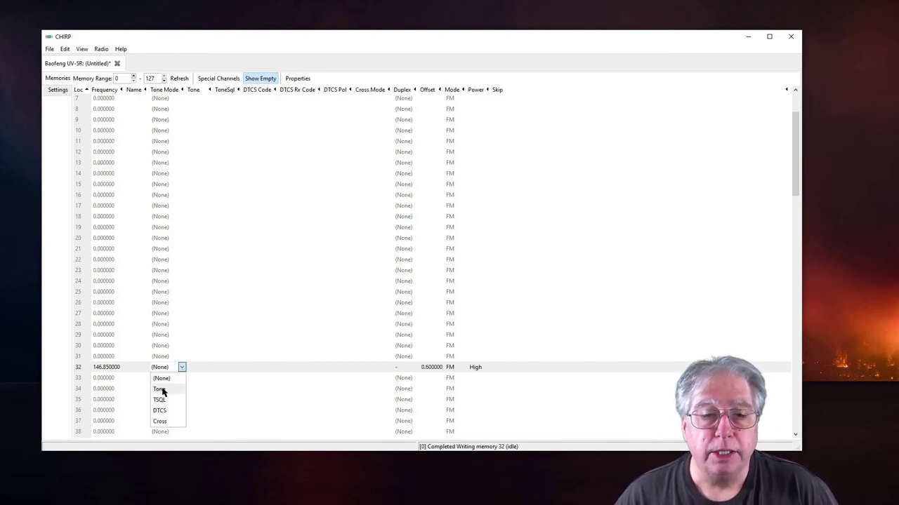
pyautogui.click(160, 389)
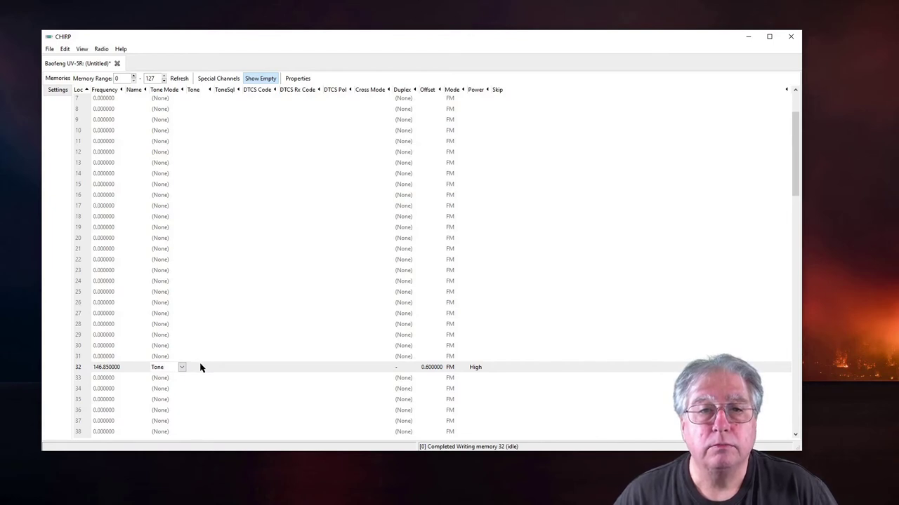
pyautogui.click(200, 367)
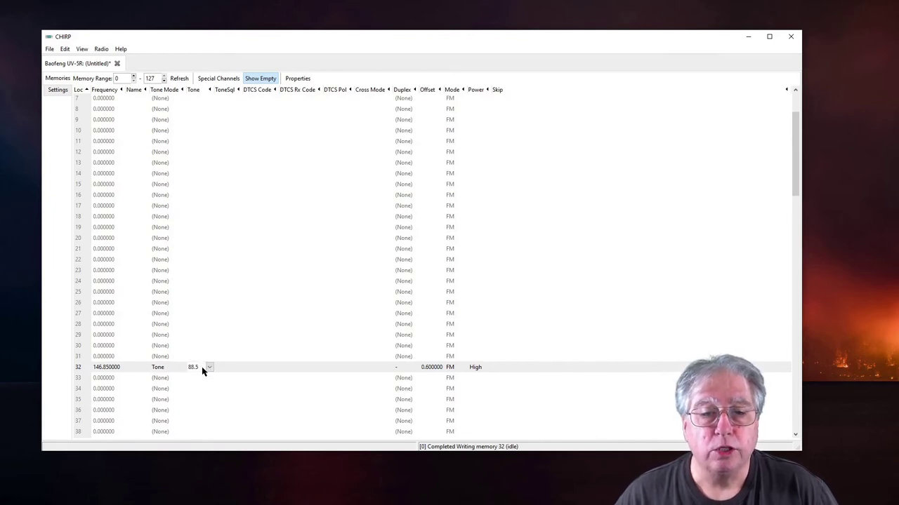
pyautogui.click(209, 367)
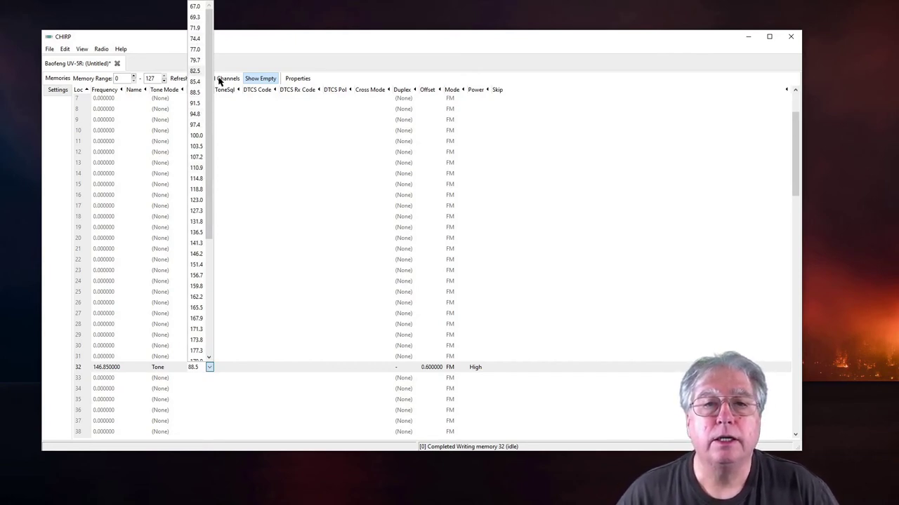
pyautogui.click(196, 94)
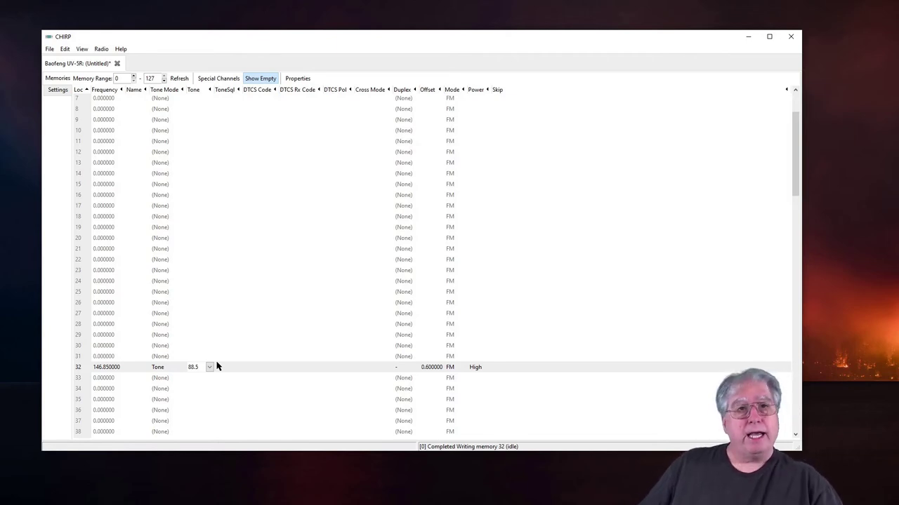
# Finish editing memory 32's tone and bring up the File menu to save the image
pyautogui.click(477, 389)
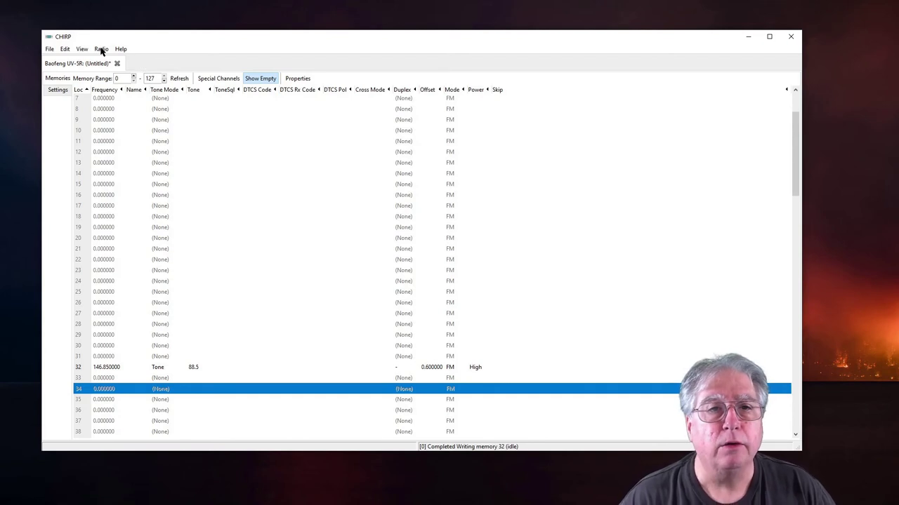
pyautogui.click(49, 49)
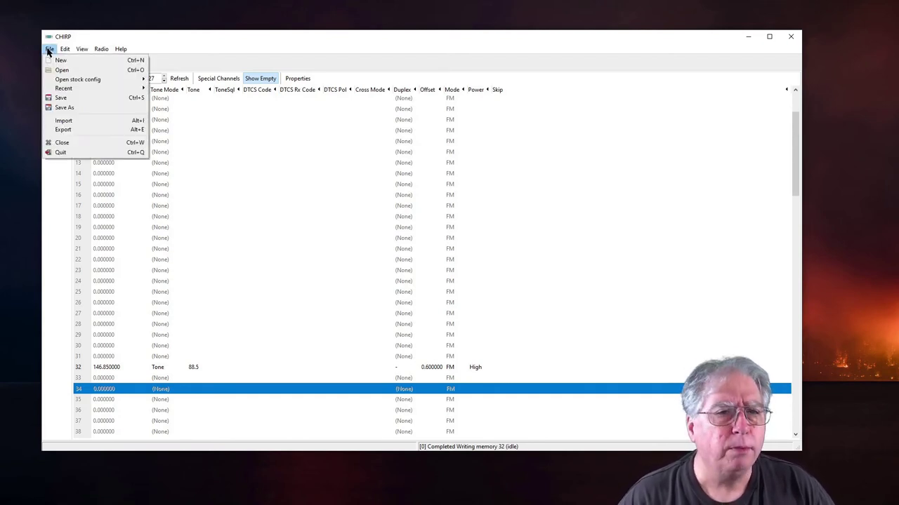
# Save the image as Baofeng_UV-5R_20210207-Basic.img in Documents\Baofeng by appending -Basic to the suggested name
pyautogui.click(59, 99)
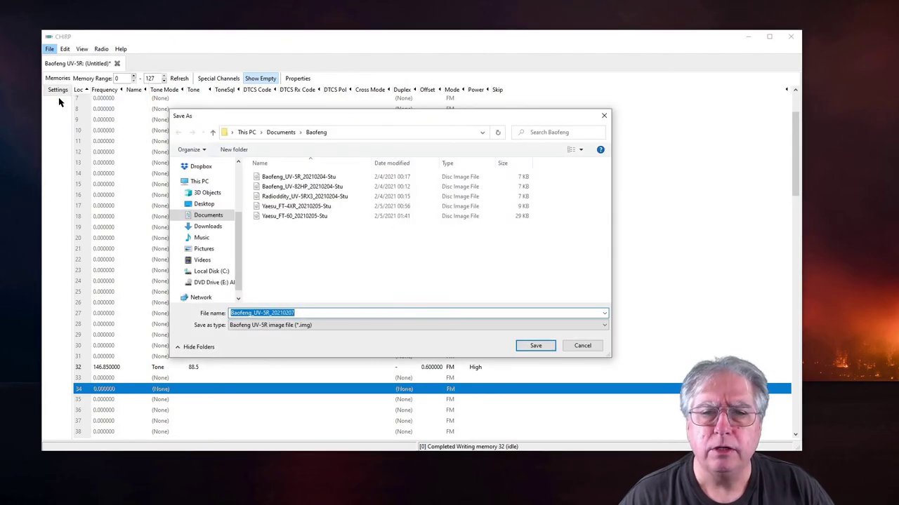
pyautogui.click(304, 312)
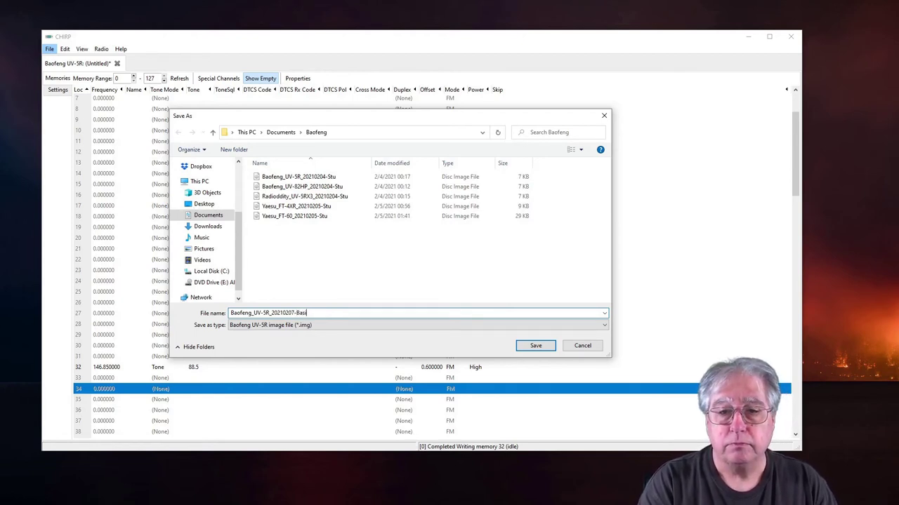
pyautogui.click(538, 346)
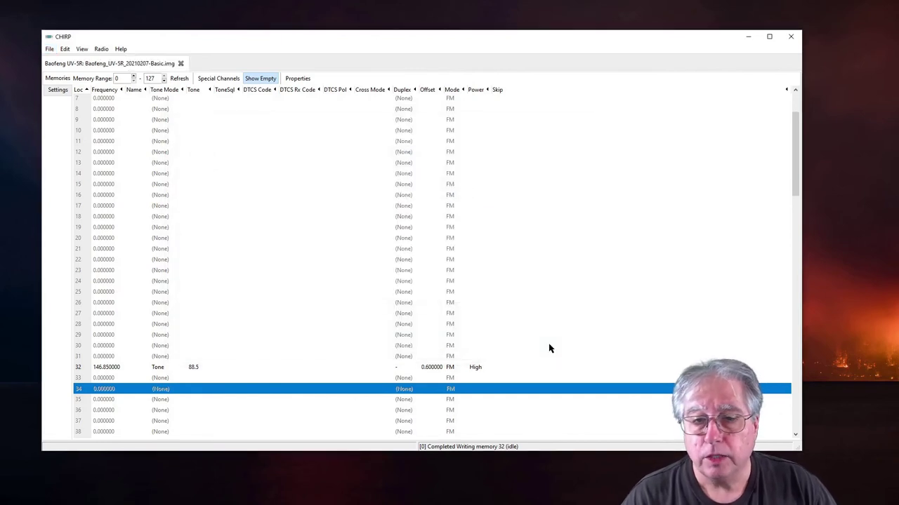
# Name memory channel 32 Grissom, which then displays as GRISSOM
pyautogui.click(132, 368)
pyautogui.click(132, 367)
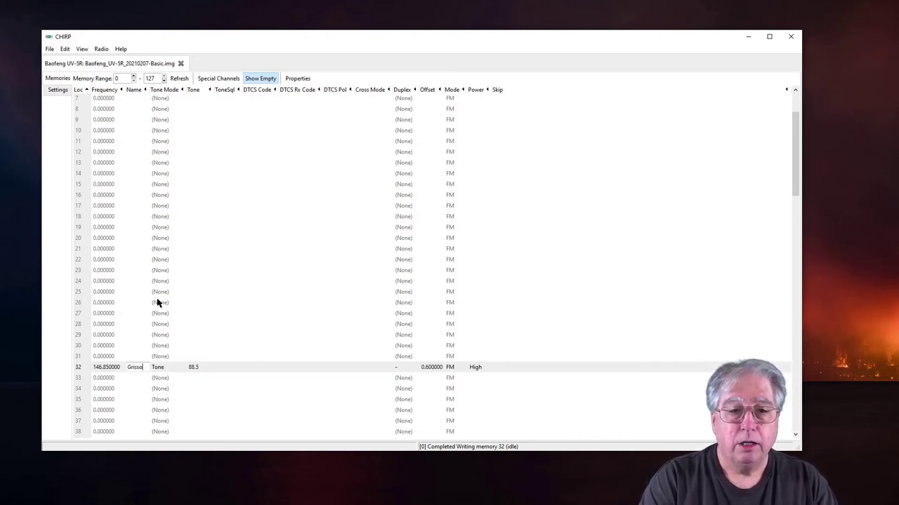
pyautogui.press('Return')
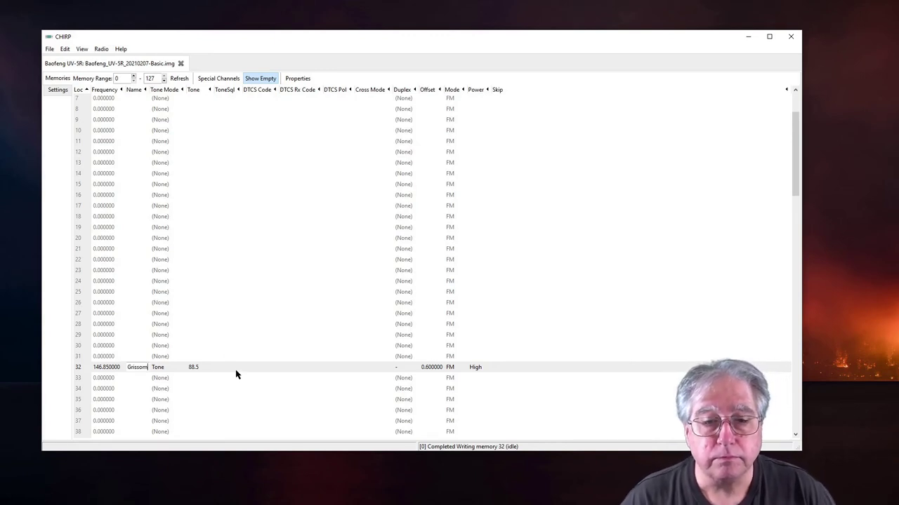
pyautogui.click(95, 368)
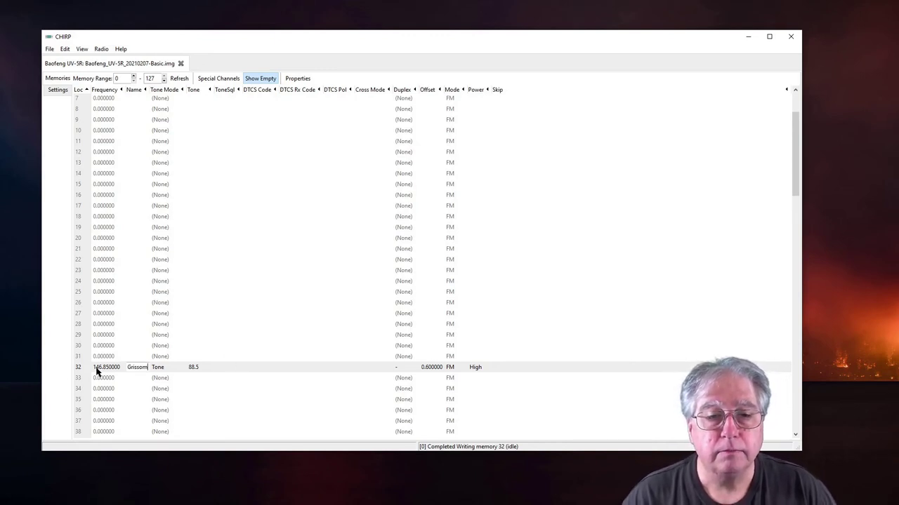
# Save the image again under its current name with File > Save
pyautogui.click(50, 51)
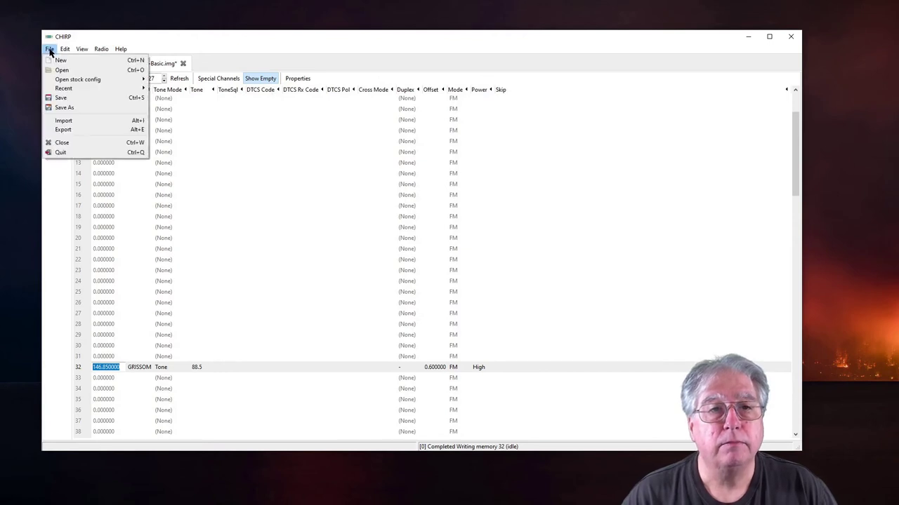
pyautogui.click(62, 98)
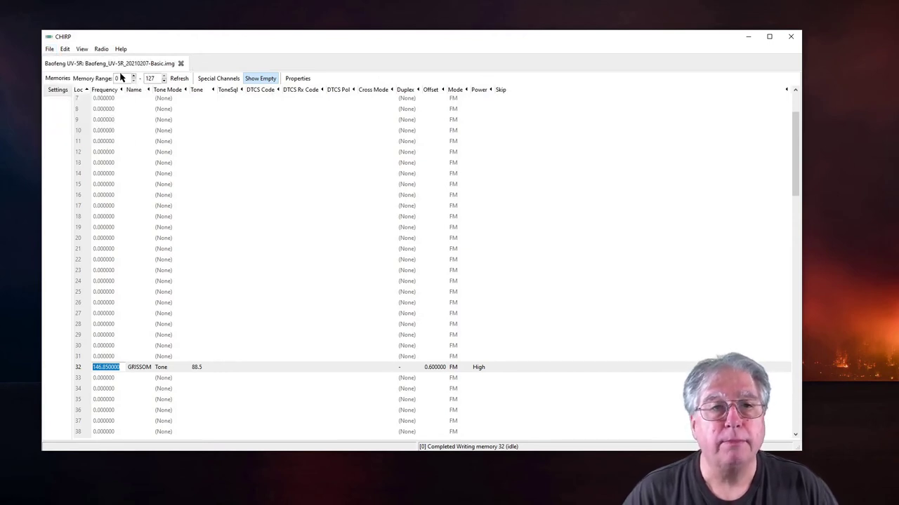
pyautogui.scroll(3, 207, 153)
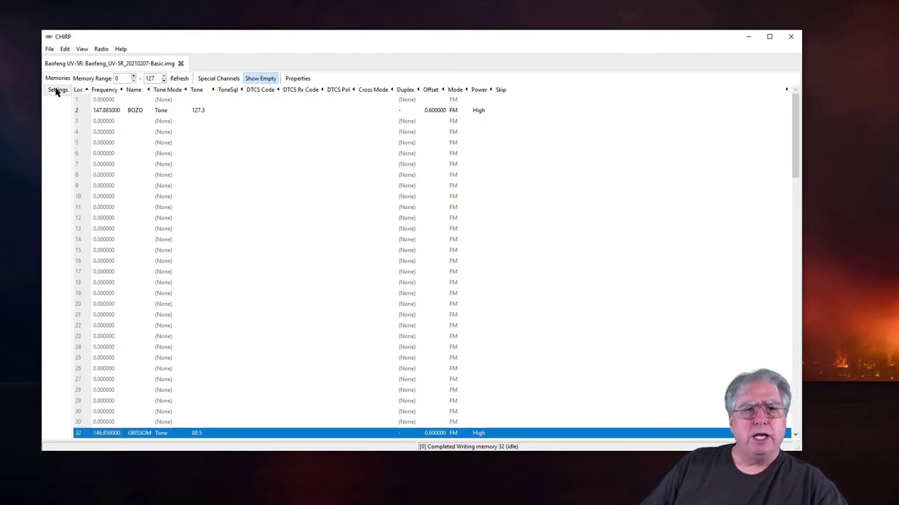
# In the Basic Settings, replace the Backlight Timeout value of 60 with 24
pyautogui.click(57, 92)
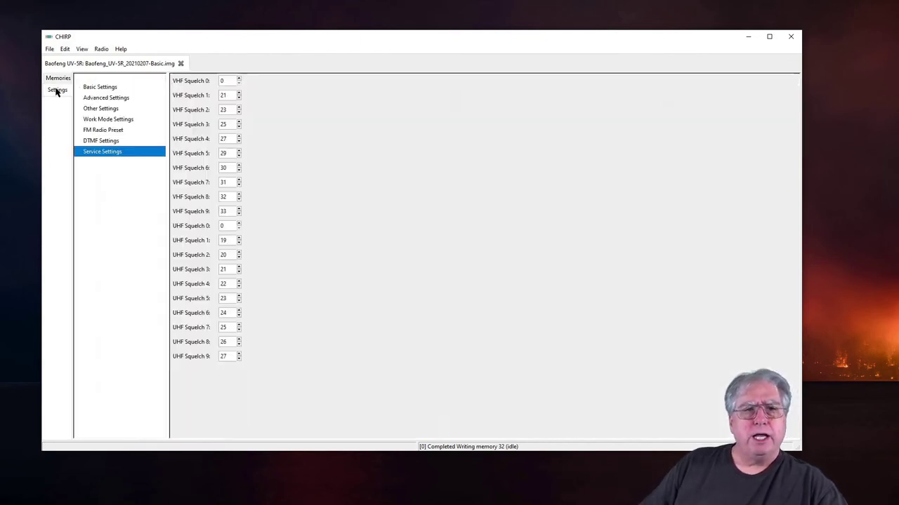
pyautogui.click(100, 86)
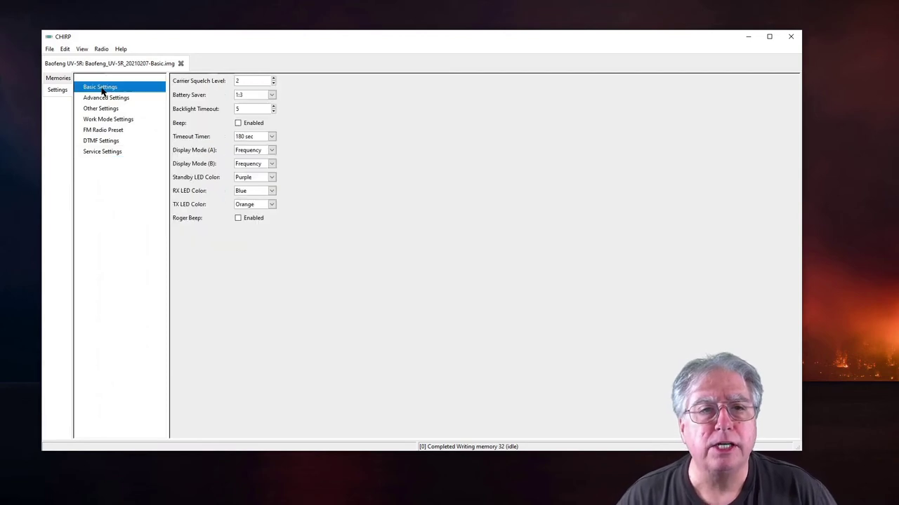
pyautogui.doubleClick(260, 108)
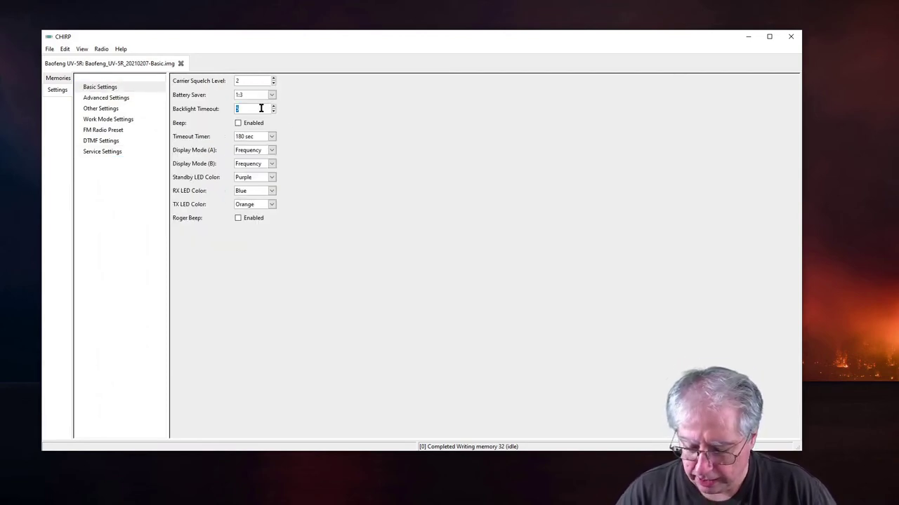
pyautogui.write('60')
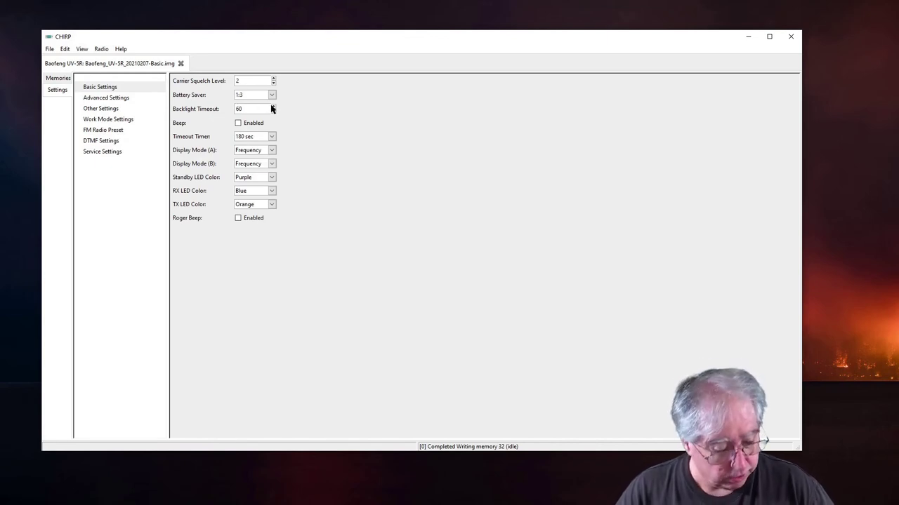
pyautogui.click(272, 109)
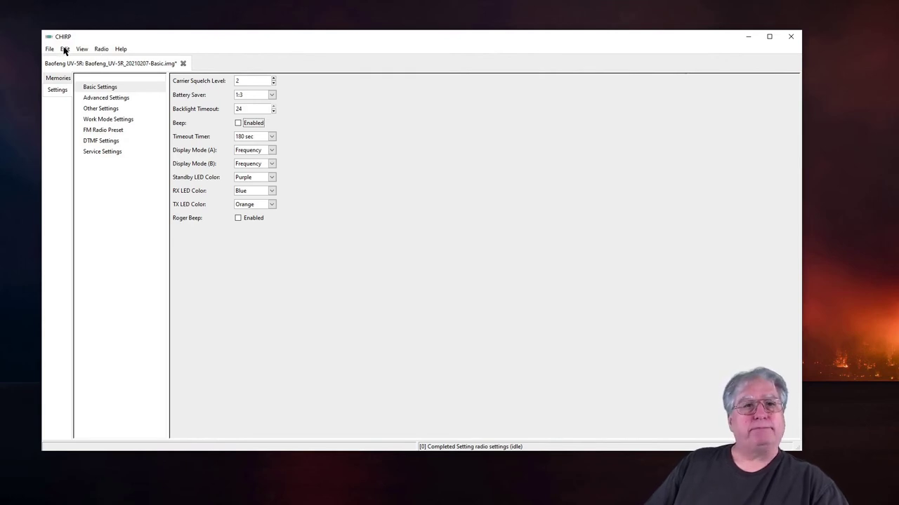
# Upload the edited image to the UV-5R radio with Radio > Upload To Radio
pyautogui.click(102, 49)
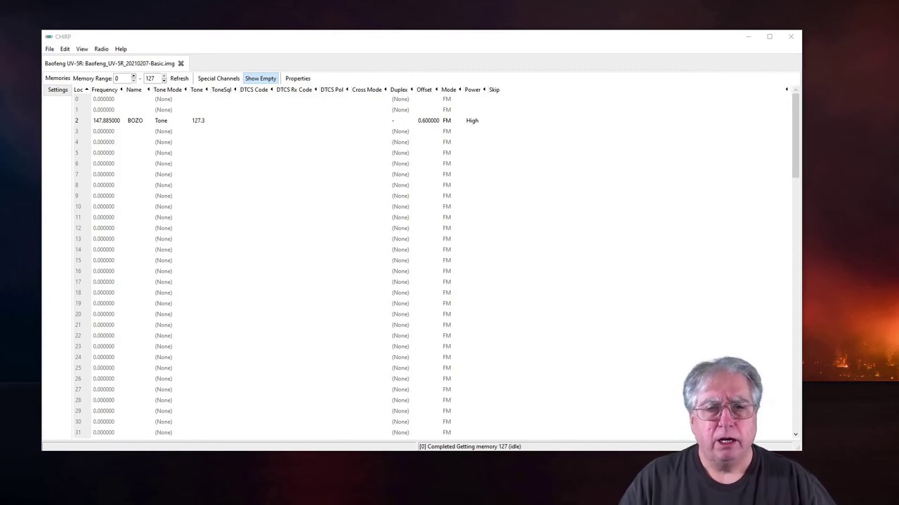
# Scroll the memory list to check BOZO on channel 2 and GRISSOM on channel 32
pyautogui.scroll(-4, 242, 223)
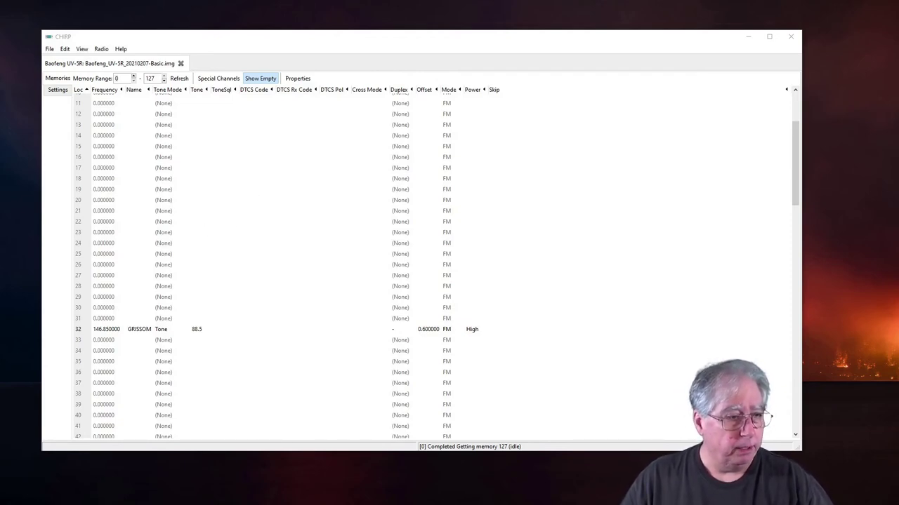
pyautogui.scroll(4, 288, 295)
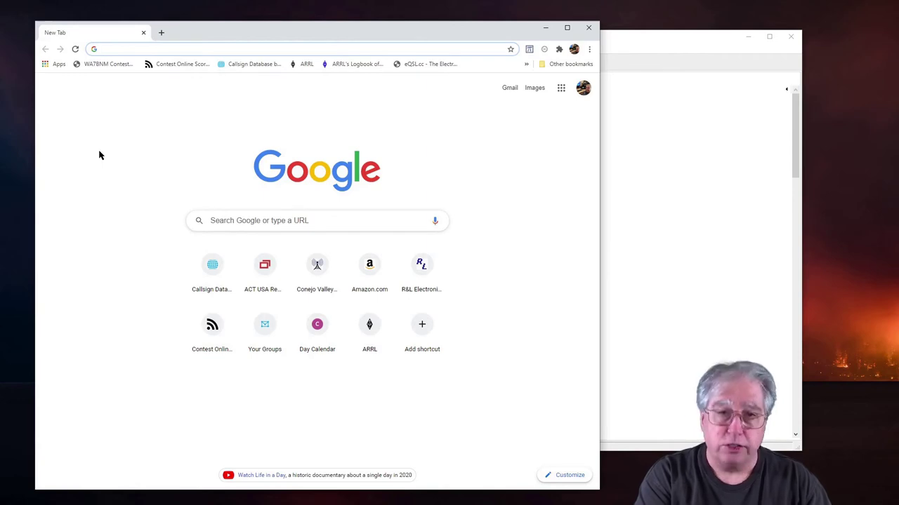
# Load vccomm.org and go to Frequencies > Frequency Lists for Radio
pyautogui.write('vc')
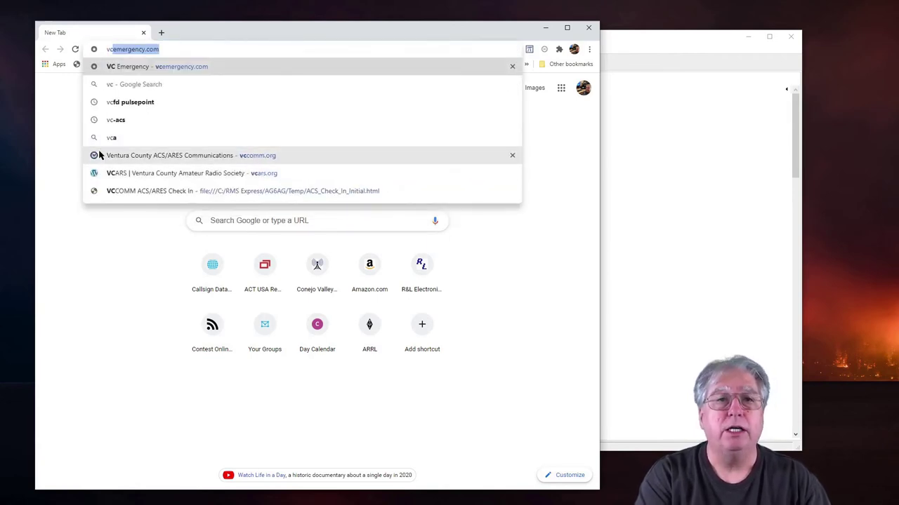
pyautogui.write('comm.org')
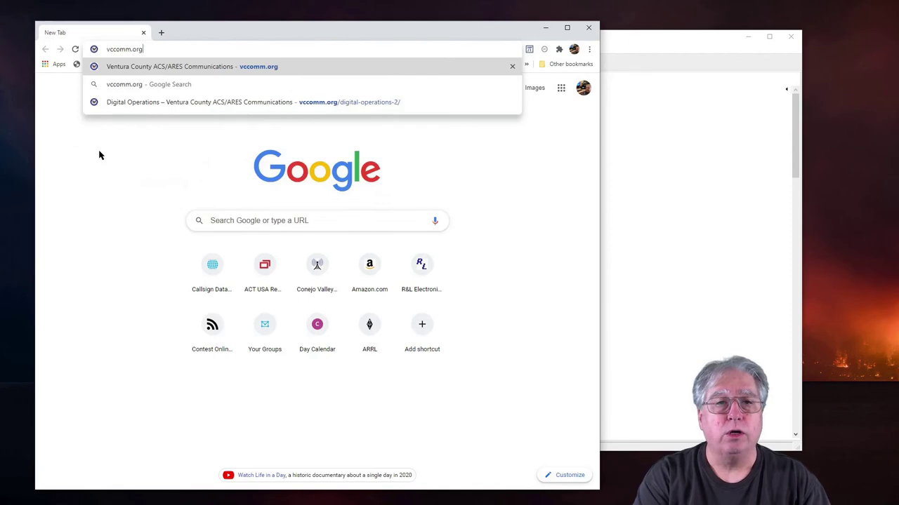
pyautogui.press('Return')
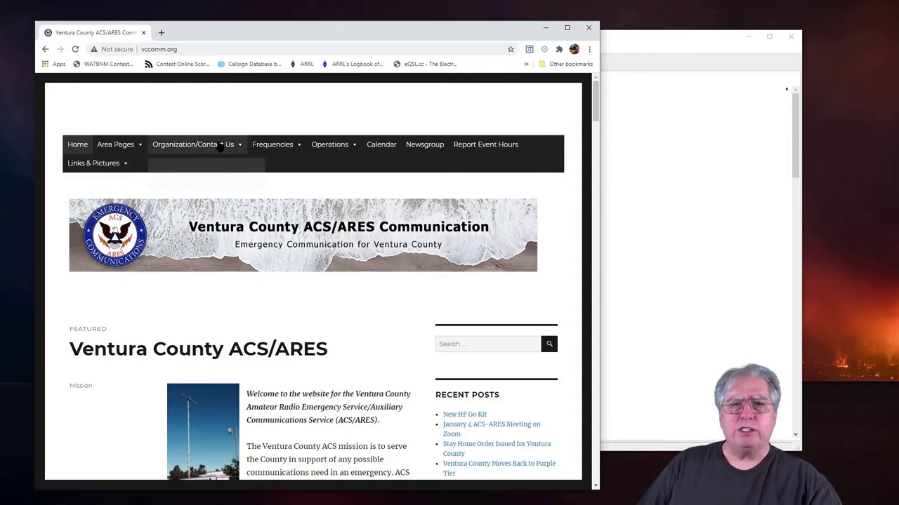
pyautogui.moveTo(279, 146)
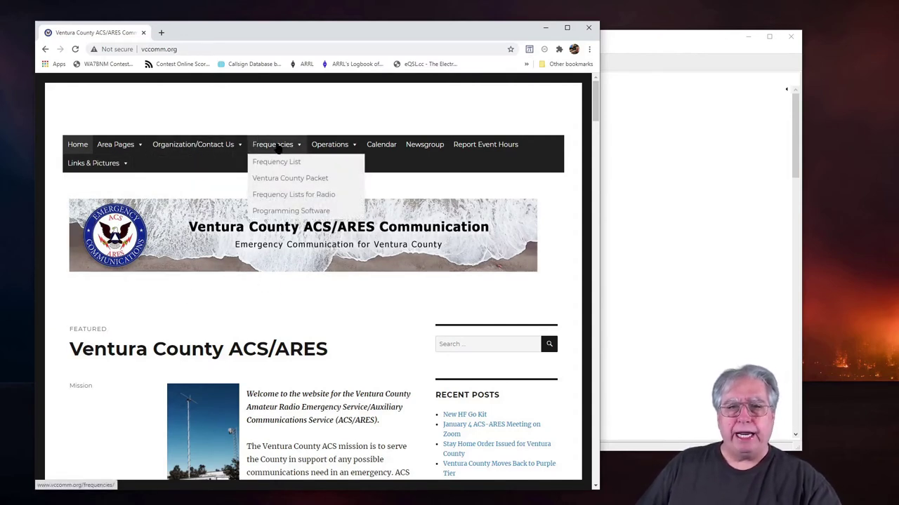
pyautogui.click(286, 199)
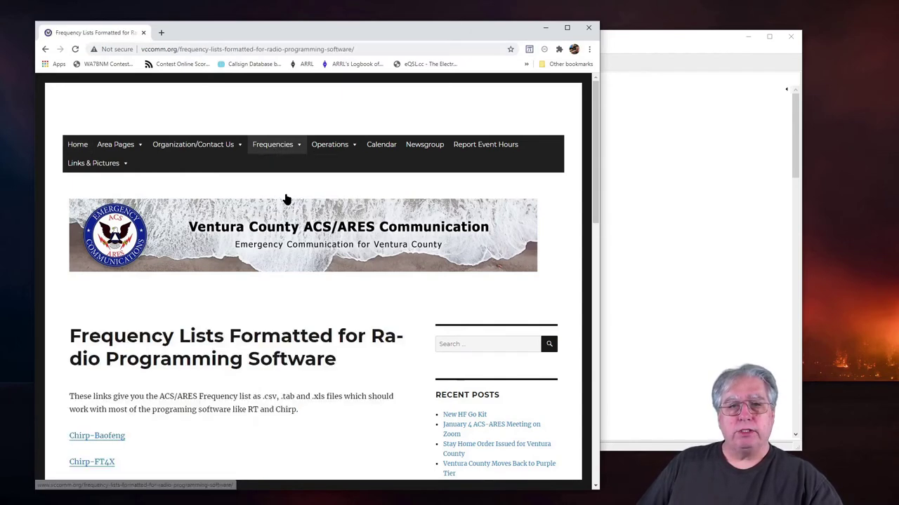
pyautogui.scroll(-3, 329, 335)
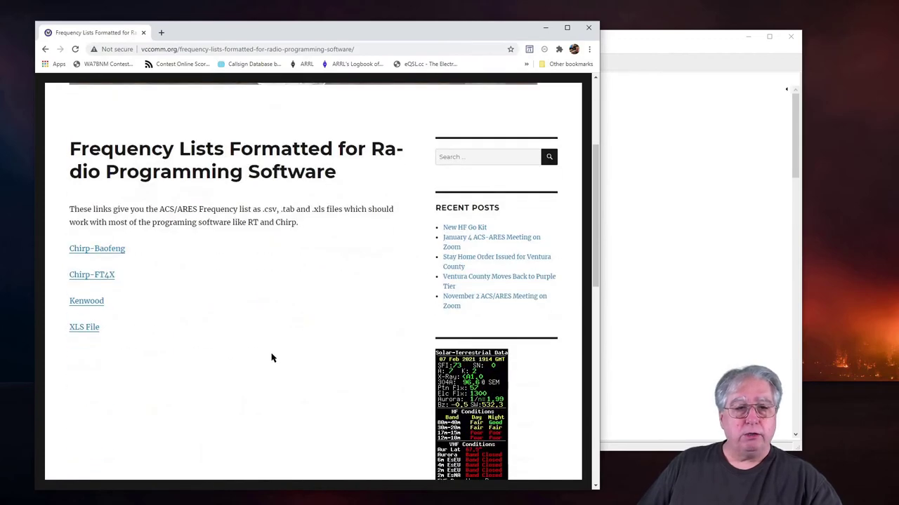
# Download the Chirp-Baofeng list to Downloads as ARES-Chirp-Baofeng-Current
pyautogui.click(91, 251)
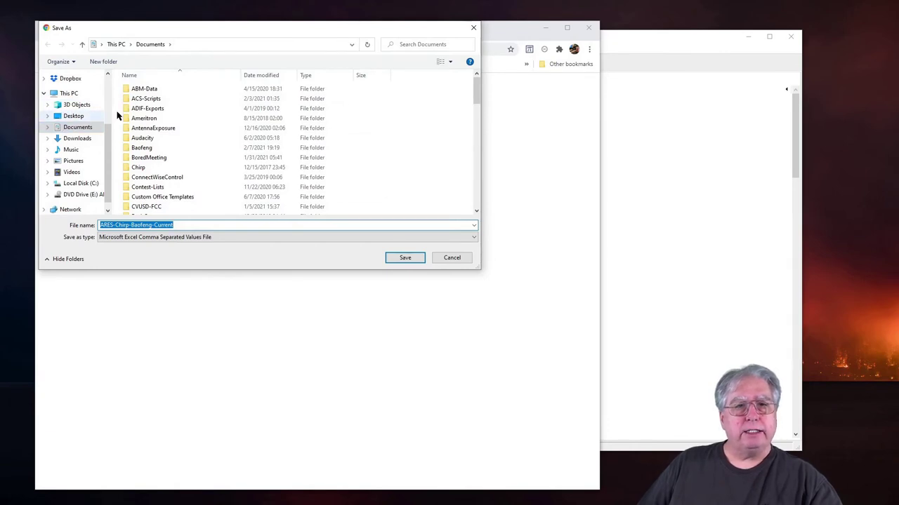
pyautogui.click(68, 139)
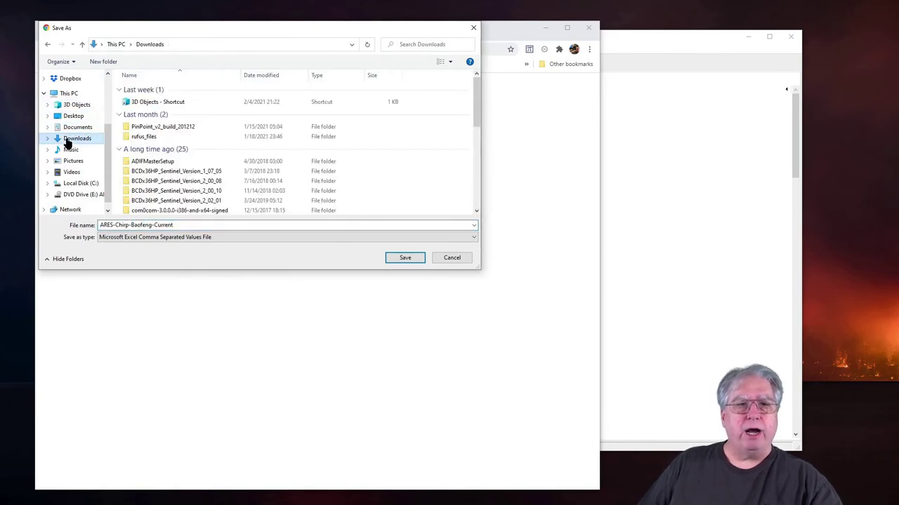
pyautogui.click(393, 258)
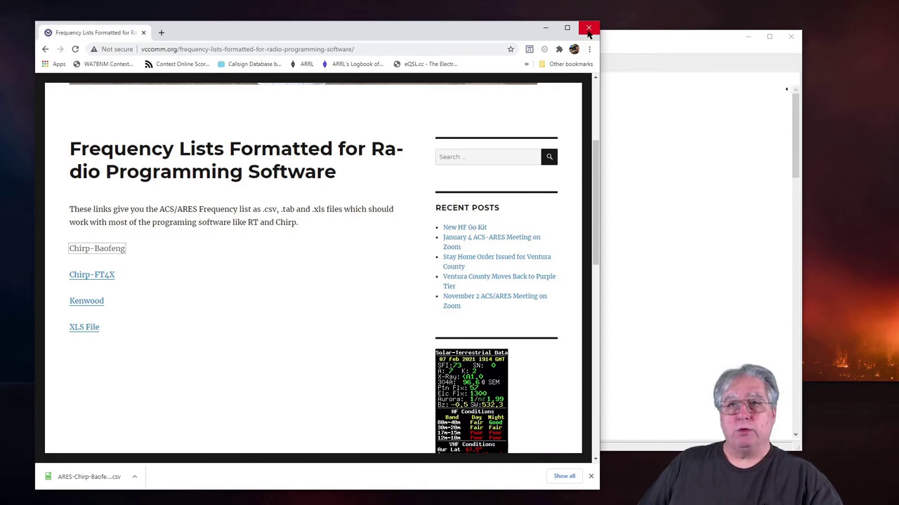
# Close the browser and select memory channels 0 through 127 in CHIRP
pyautogui.click(588, 29)
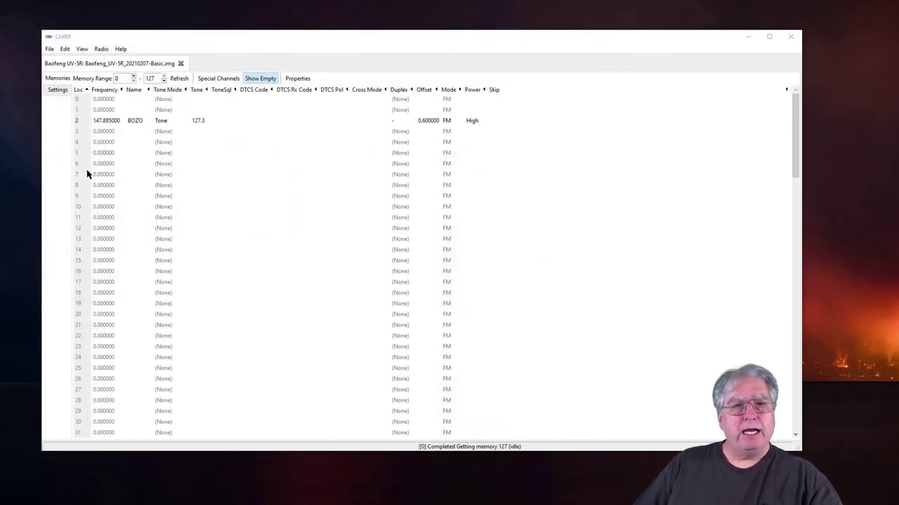
pyautogui.click(80, 99)
pyautogui.scroll(-20, 210, 245)
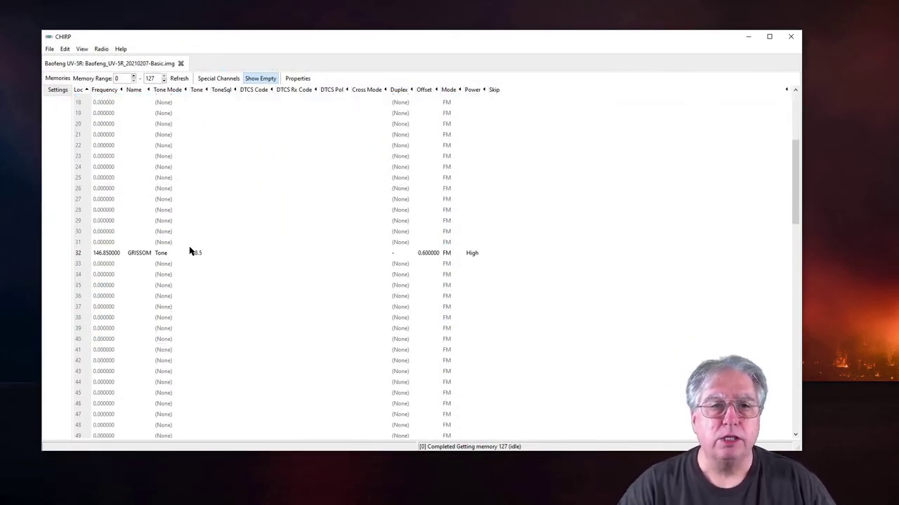
pyautogui.scroll(-2, 176, 344)
pyautogui.keyDown('shift'); pyautogui.click(77, 435); pyautogui.keyUp('shift')
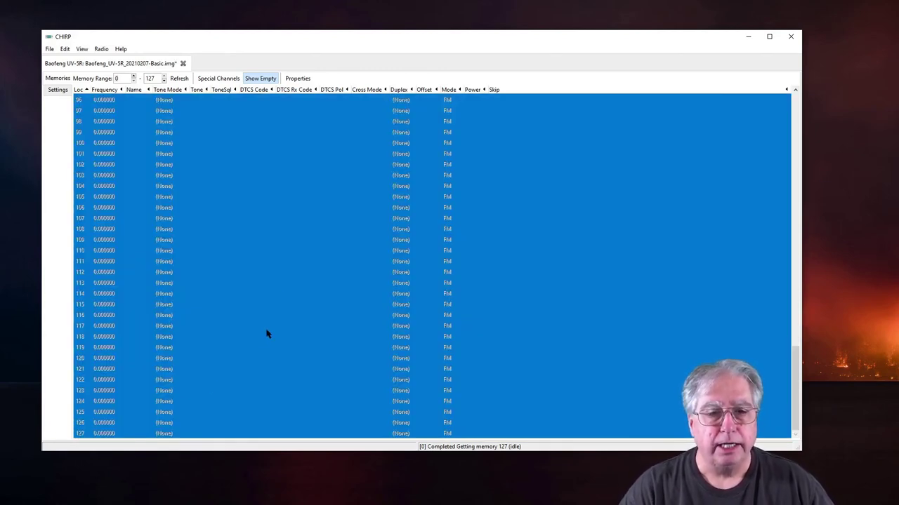
pyautogui.scroll(20, 257, 317)
pyautogui.scroll(8, 242, 300)
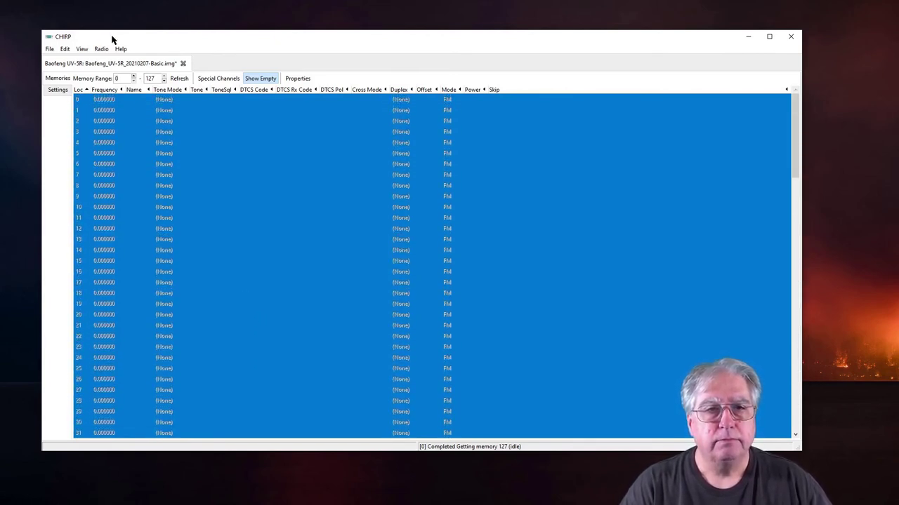
# Clear the selected channels, dismiss the out-of-range frequency error, and choose File > Import
pyautogui.click(102, 99)
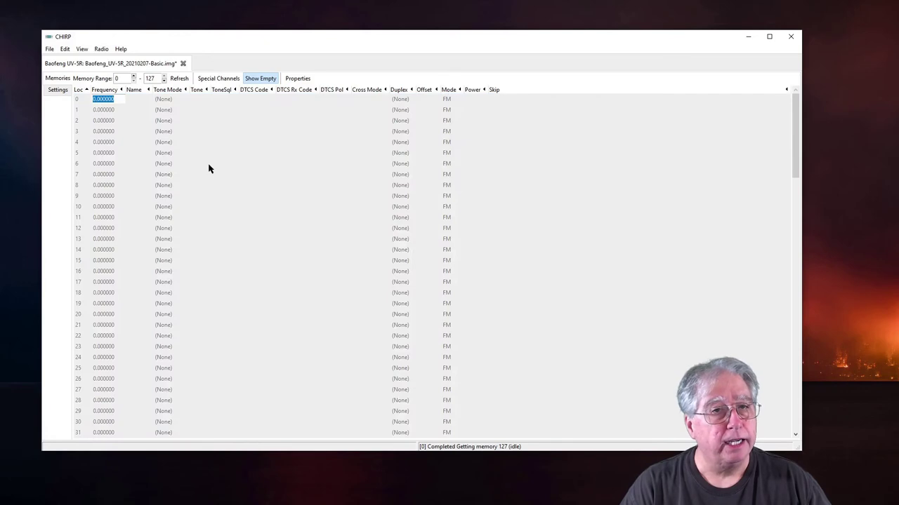
pyautogui.press('Return')
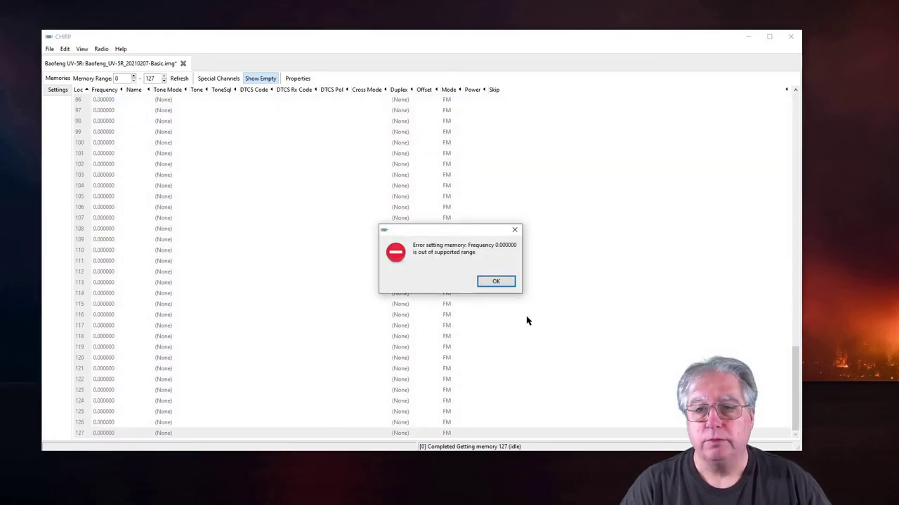
pyautogui.click(501, 281)
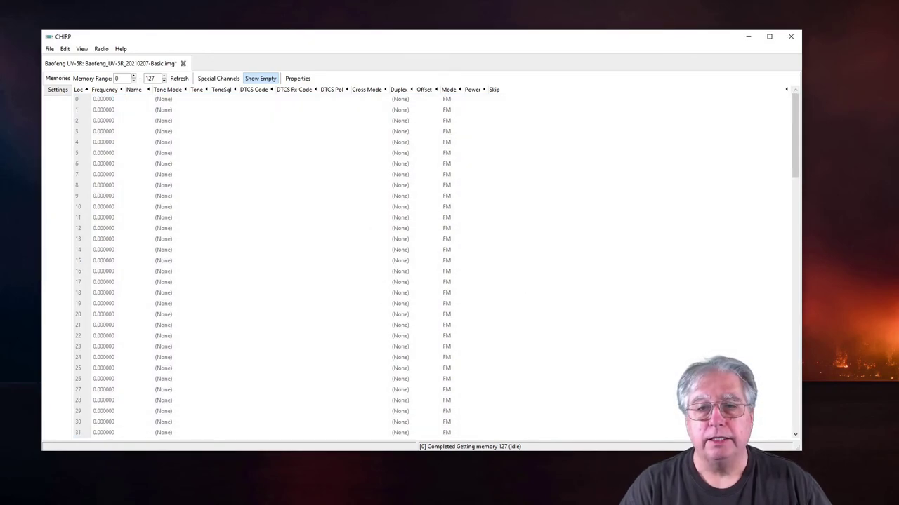
pyautogui.click(50, 91)
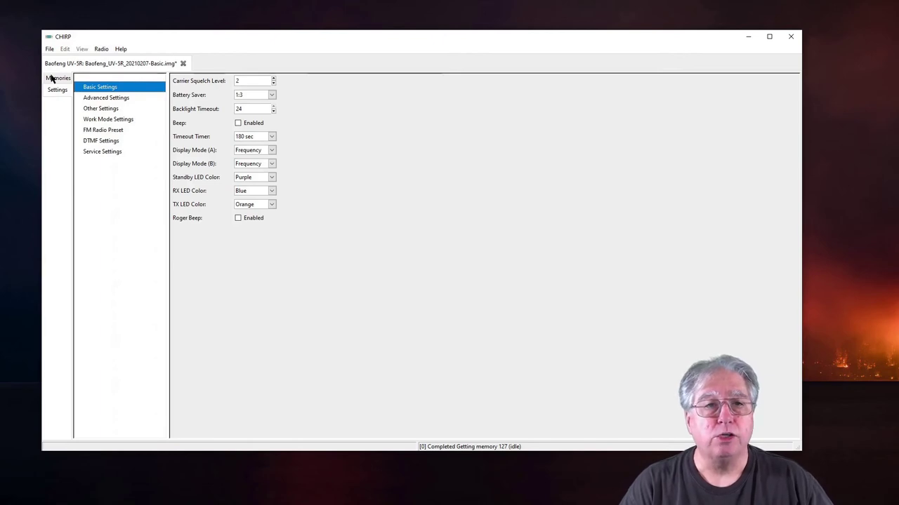
pyautogui.click(55, 80)
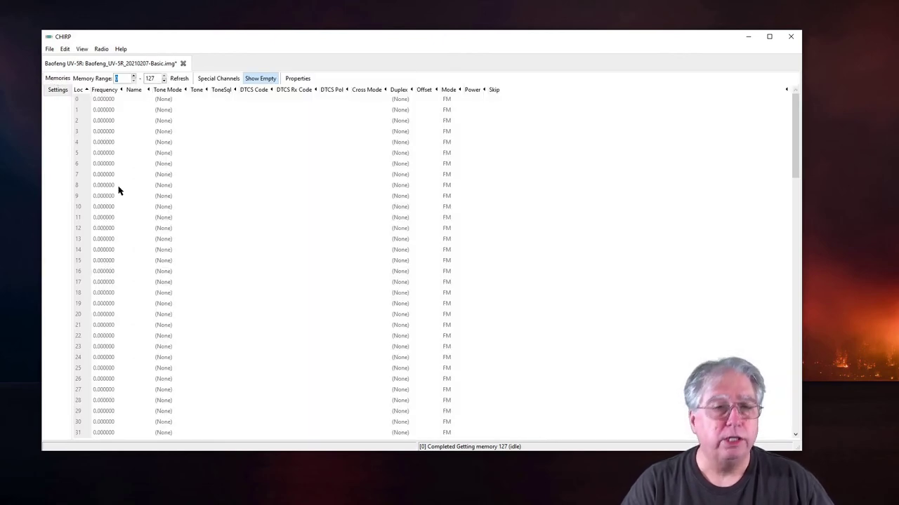
pyautogui.click(49, 50)
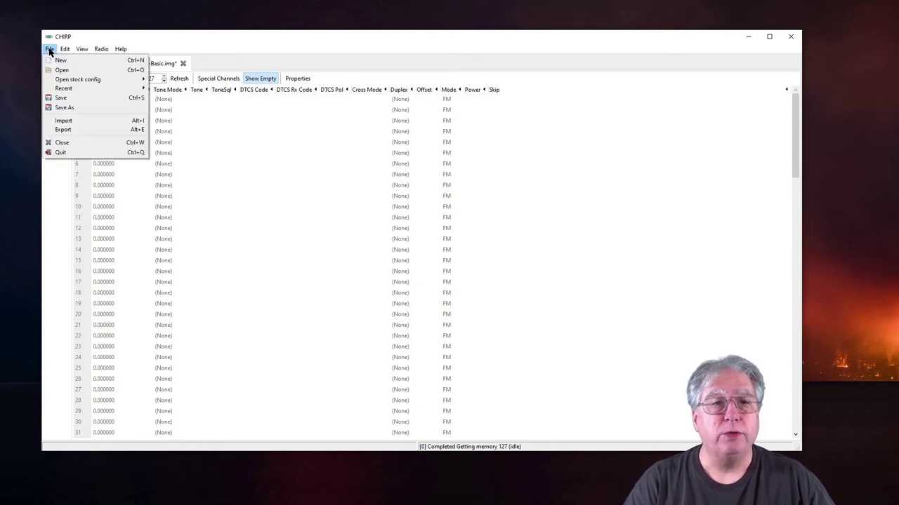
pyautogui.click(63, 120)
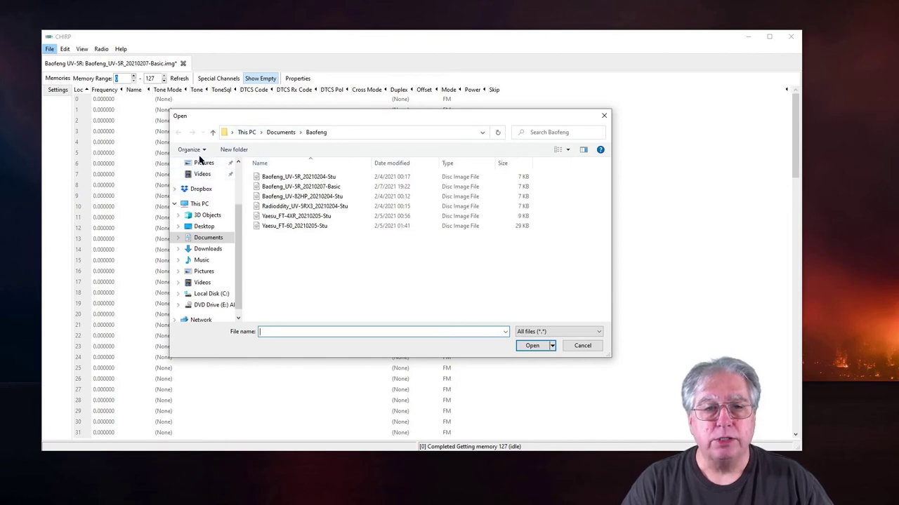
# Open ARES-Chirp-Baofeng-Current from Downloads and review its channels 1–86, starting with SIMI
pyautogui.click(202, 250)
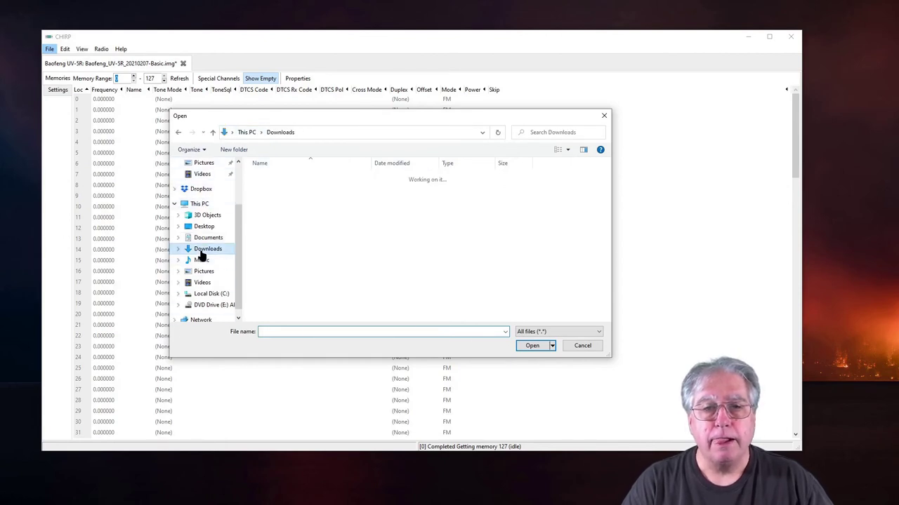
pyautogui.click(289, 189)
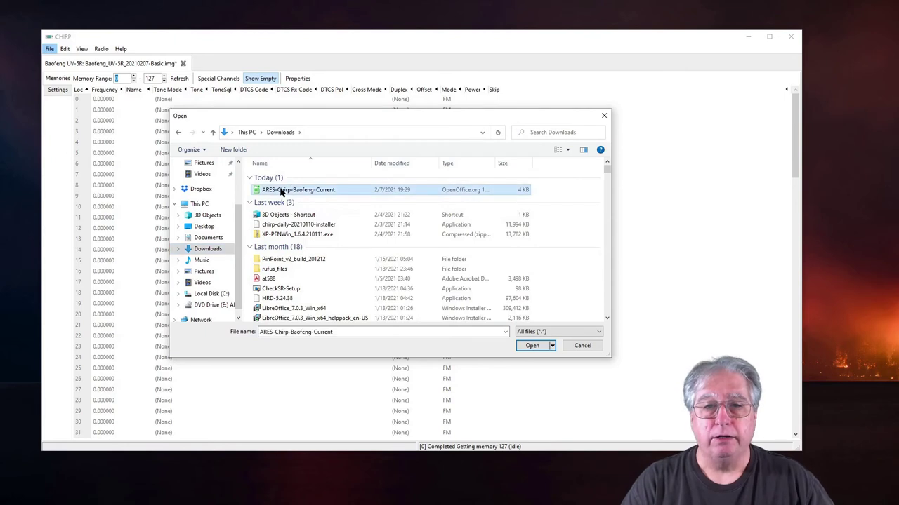
pyautogui.click(532, 346)
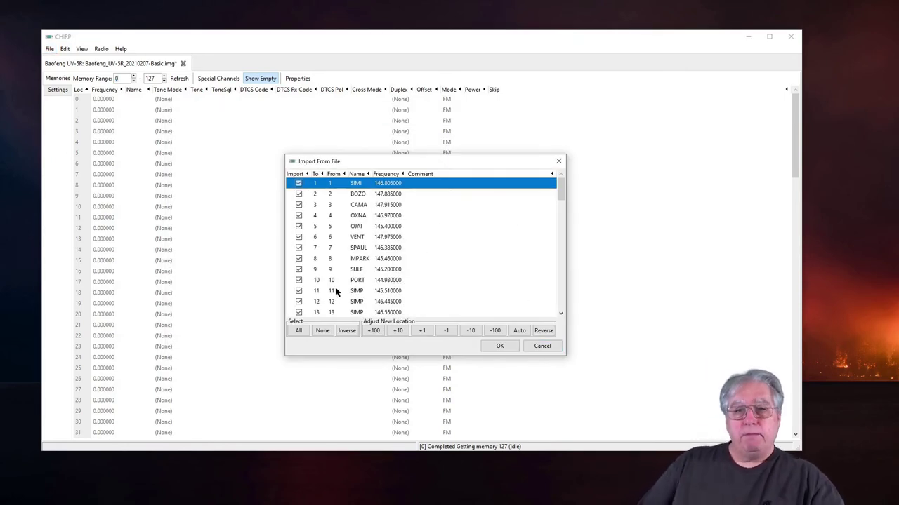
pyautogui.moveTo(558, 186); pyautogui.dragTo(563, 329)
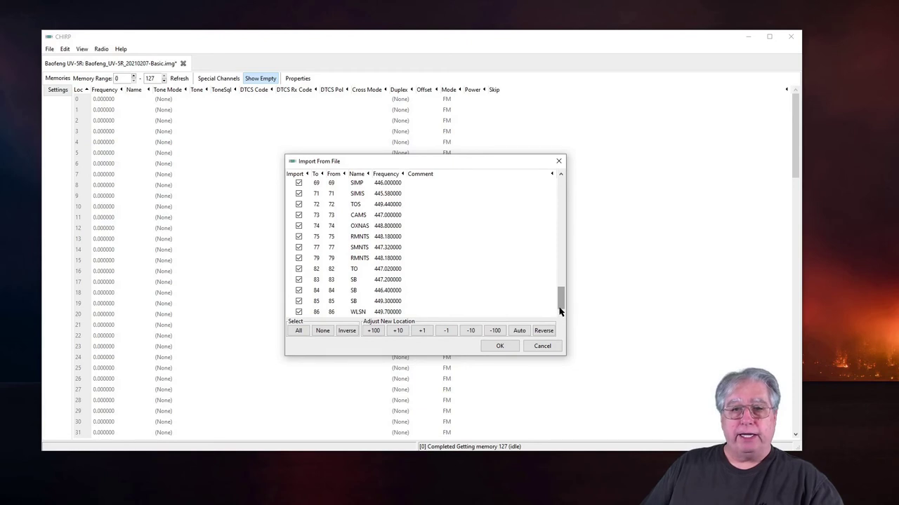
pyautogui.moveTo(560, 304); pyautogui.dragTo(564, 170)
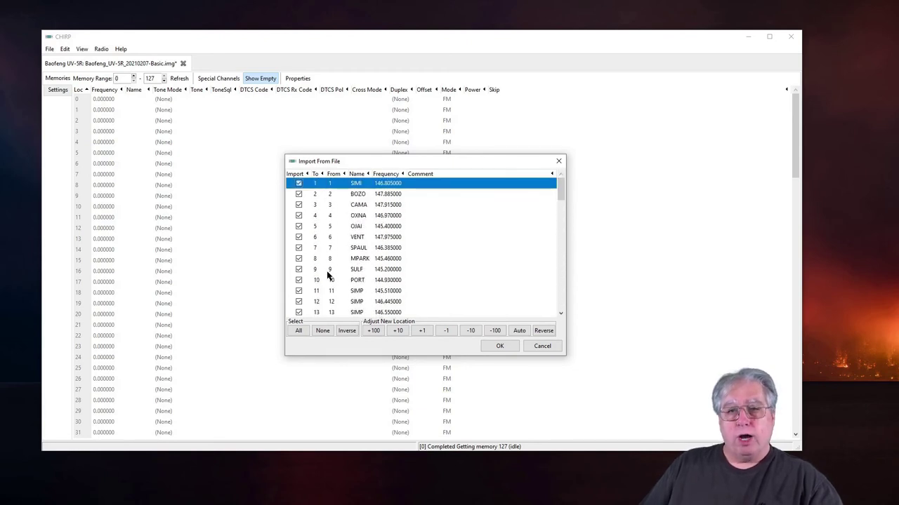
pyautogui.click(498, 346)
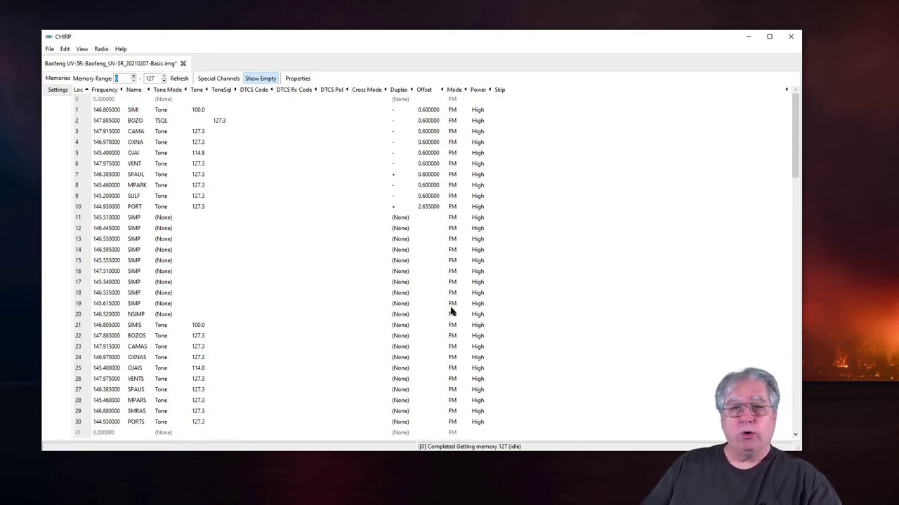
pyautogui.scroll(-3, 608, 349)
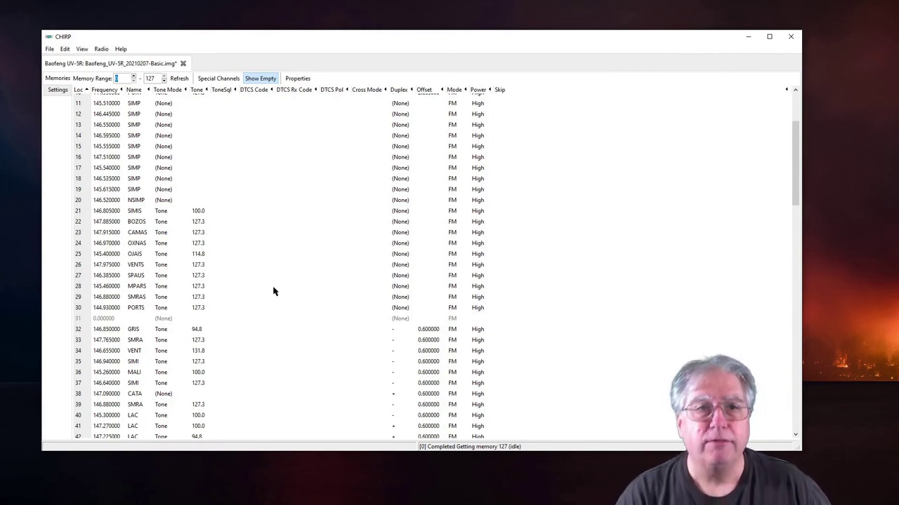
pyautogui.scroll(3, 274, 291)
pyautogui.scroll(-20, 274, 291)
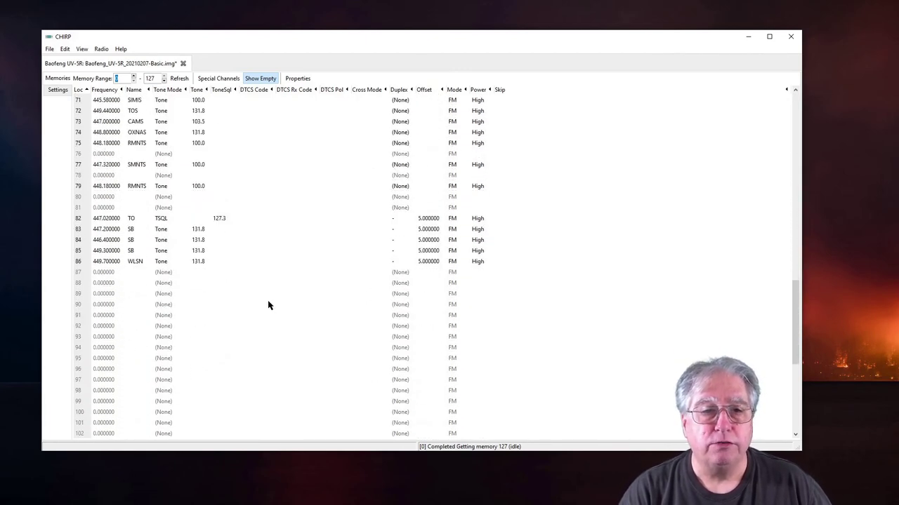
pyautogui.scroll(20, 305, 221)
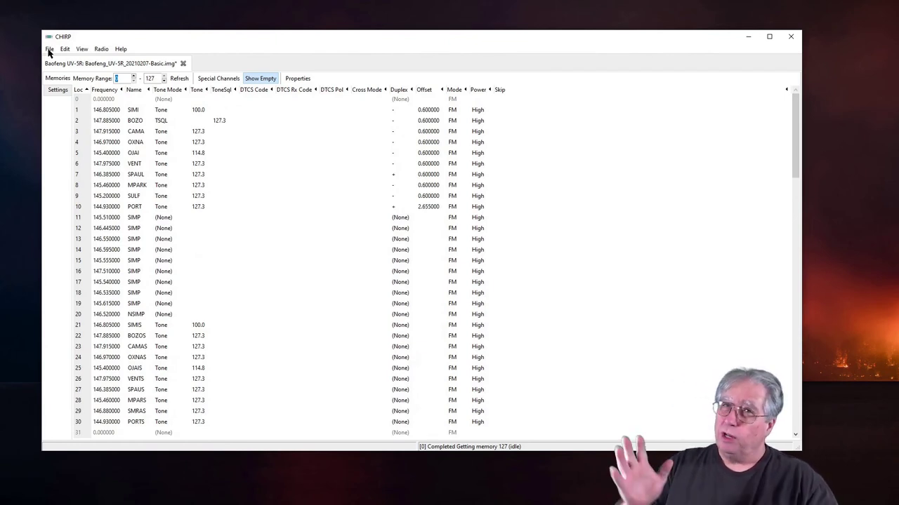
# Save Baofeng_UV-5R_20210207-Basic.img with the imported channels through File > Save
pyautogui.click(49, 49)
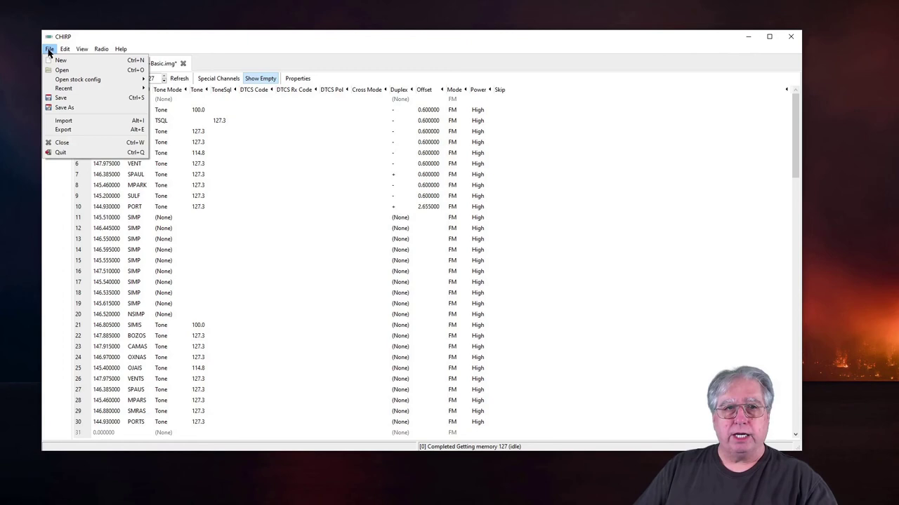
pyautogui.click(60, 99)
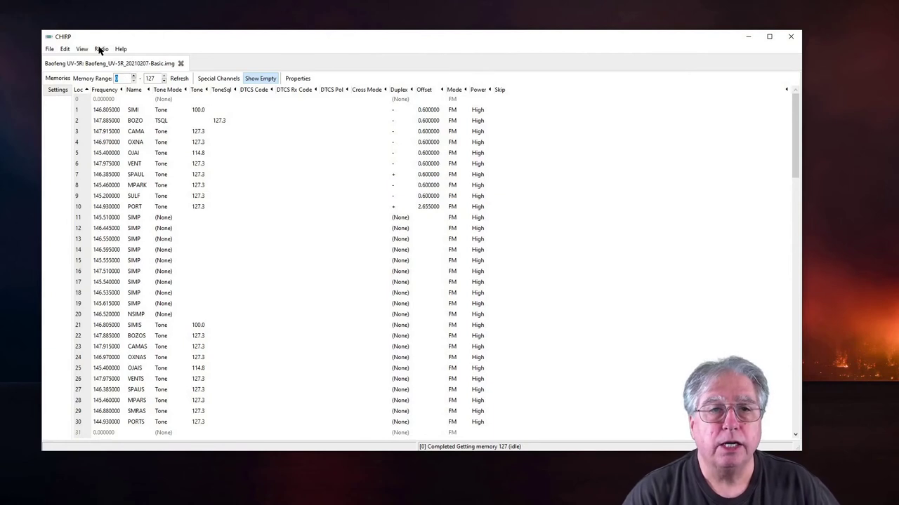
# Upload the saved image to the Baofeng UV-5R on COM10
pyautogui.click(100, 49)
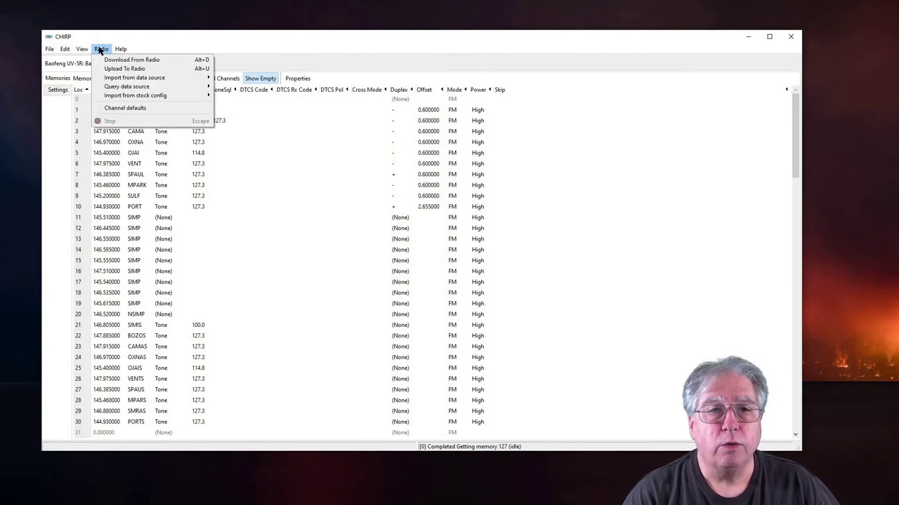
pyautogui.click(112, 68)
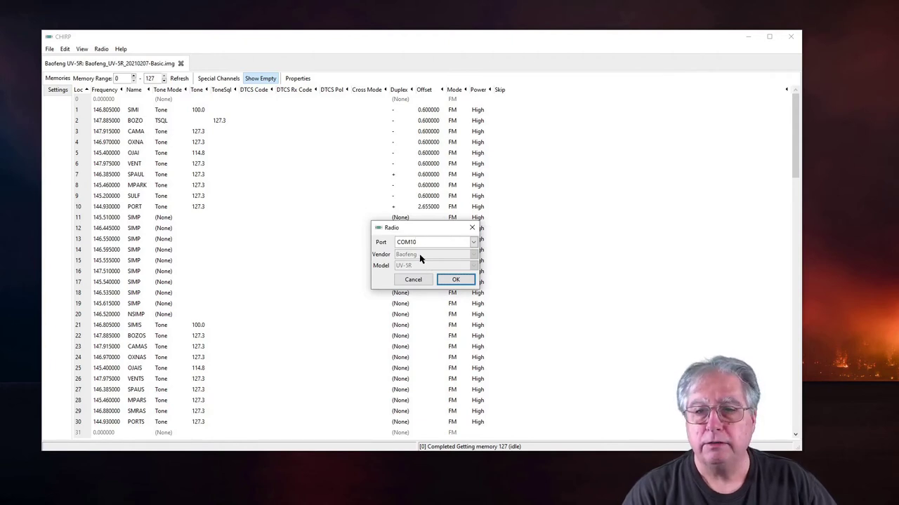
pyautogui.click(456, 280)
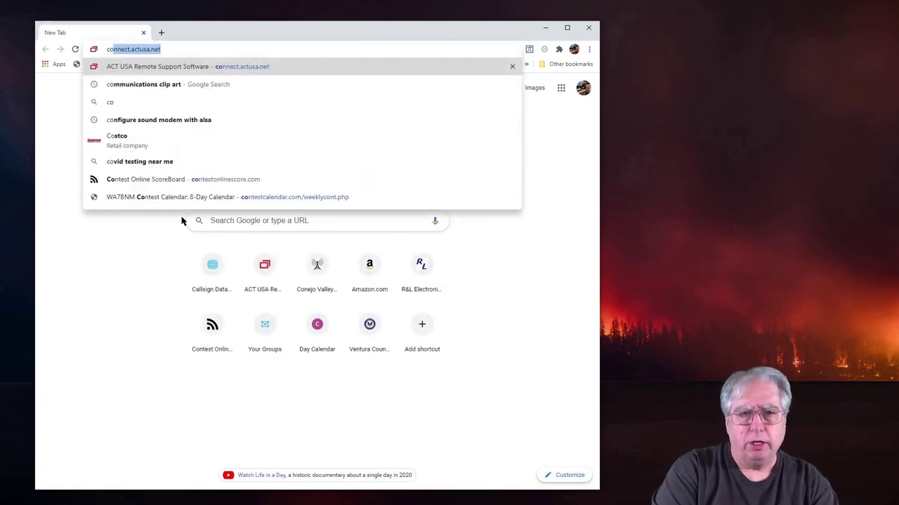
# Load the Conejo Valley radio club site, cvarc.org, in Chrome
pyautogui.write('ne')
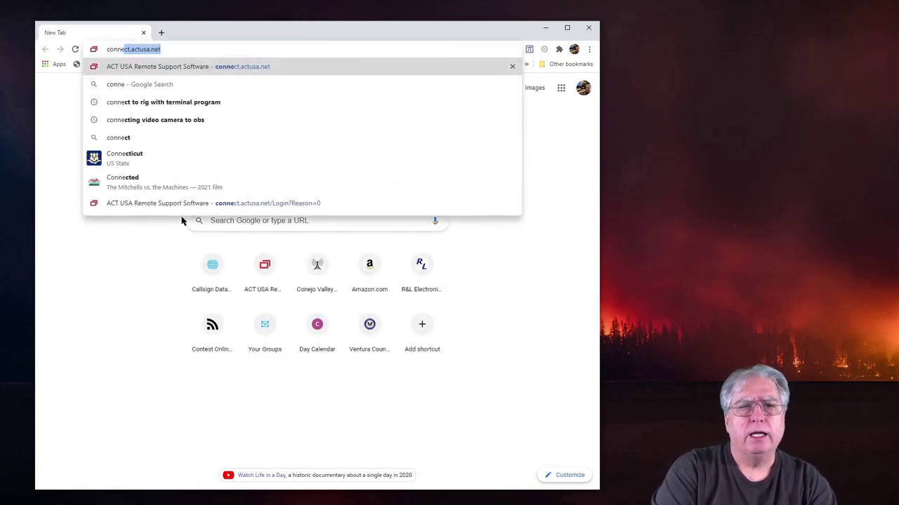
pyautogui.press('BackSpace')
pyautogui.press('BackSpace')
pyautogui.press('BackSpace')
pyautogui.press('BackSpace')
pyautogui.press('BackSpace')
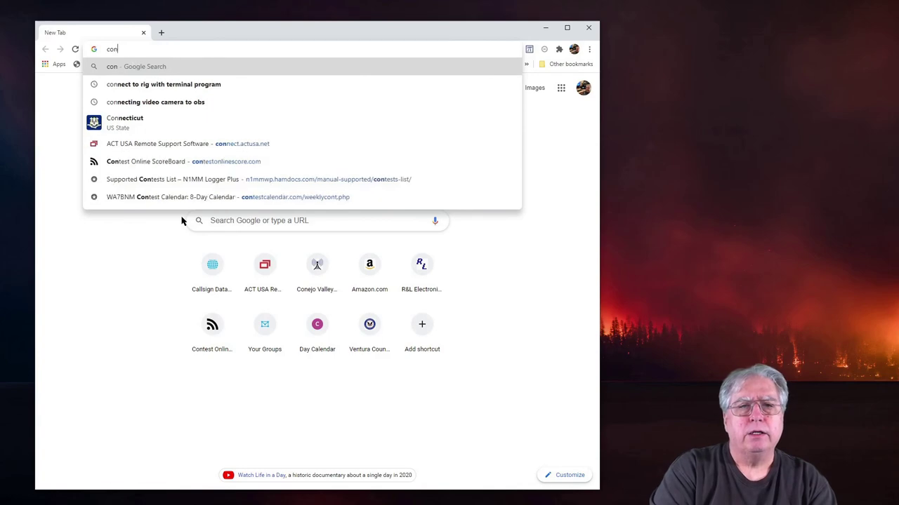
pyautogui.write('var')
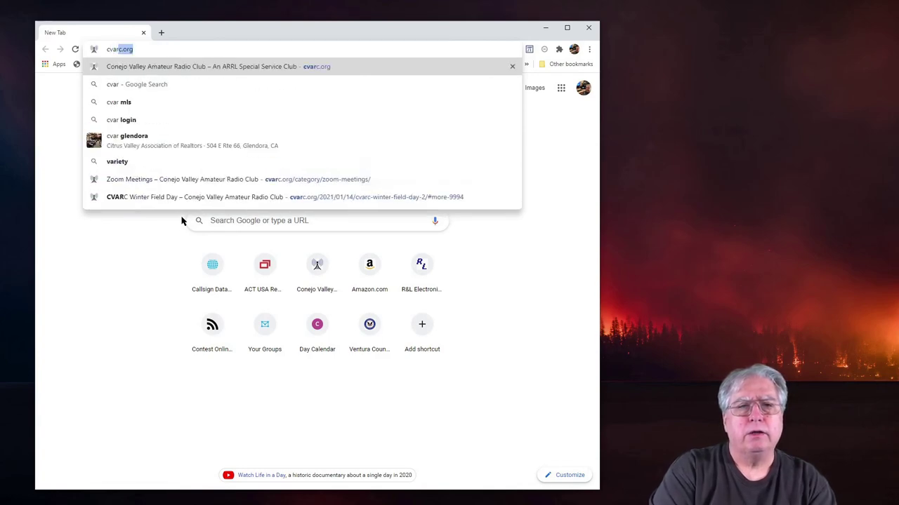
pyautogui.press('Return')
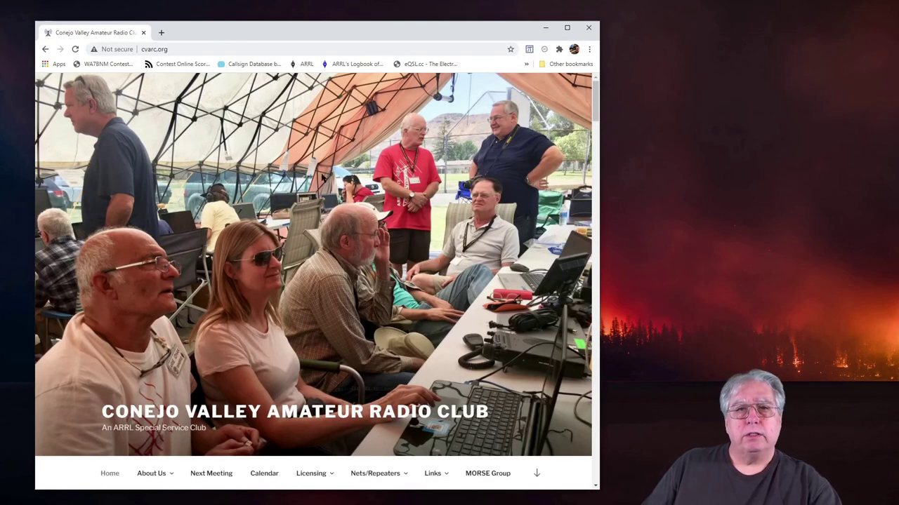
# Go to the club's Technical Articles page from the Links menu
pyautogui.scroll(-2, 326, 342)
pyautogui.moveTo(383, 387)
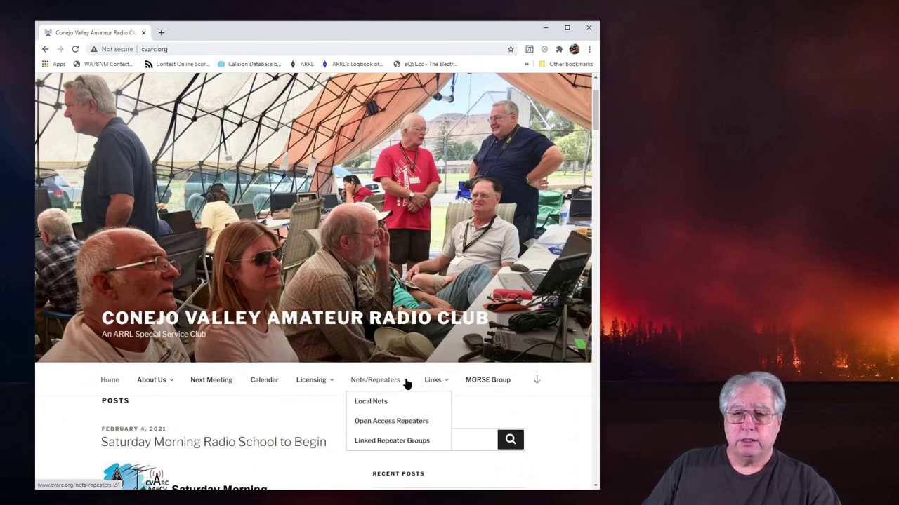
pyautogui.moveTo(429, 383)
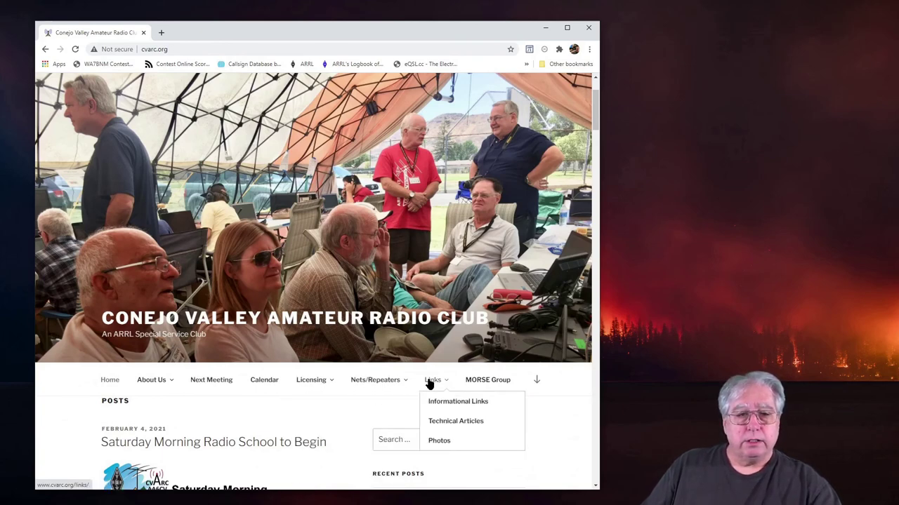
pyautogui.click(439, 421)
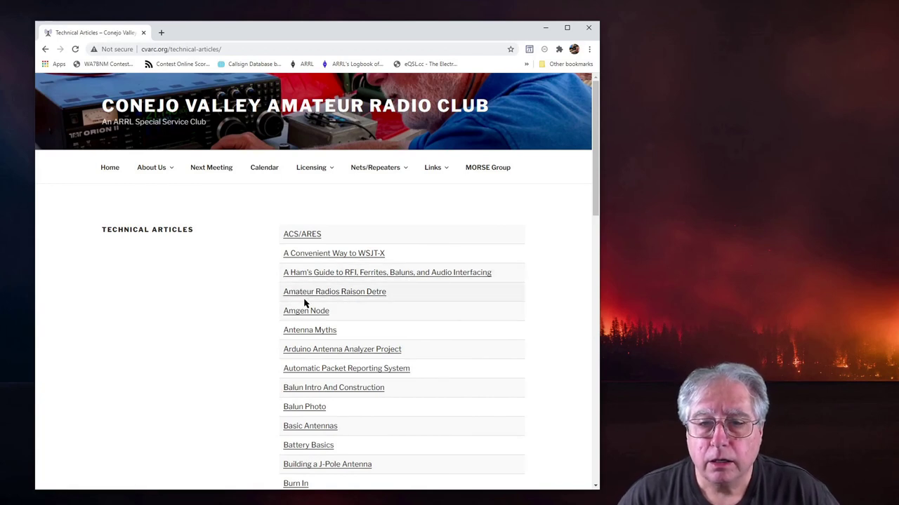
# Scroll the Technical Articles list down to the bottom, past Programming a Baofeng UV-5R
pyautogui.scroll(-2, 363, 334)
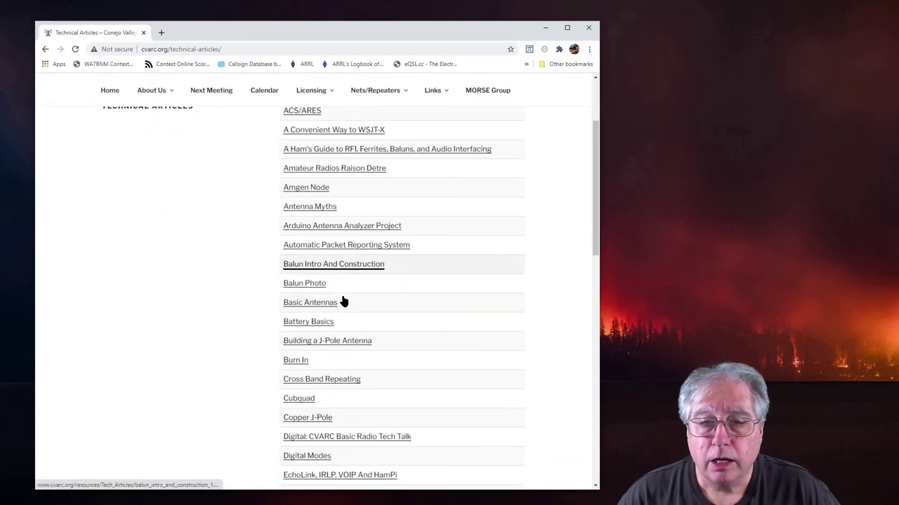
pyautogui.scroll(-1, 353, 333)
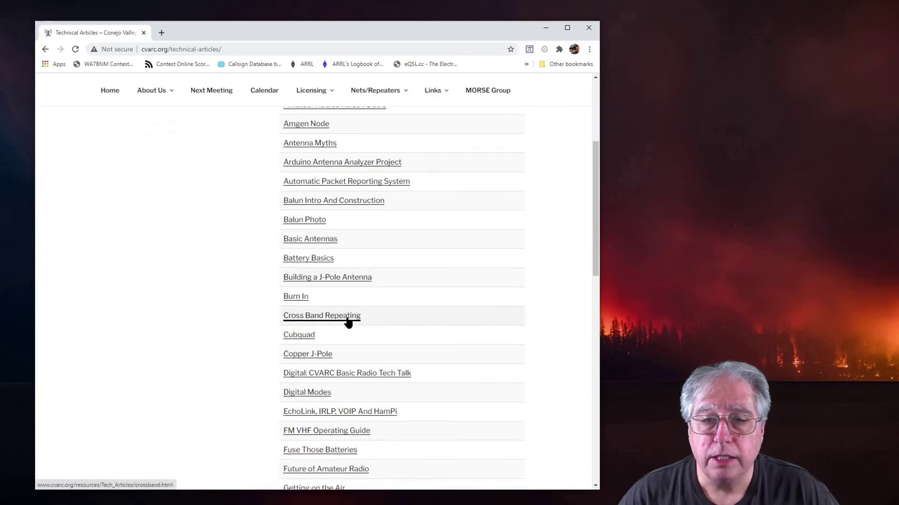
pyautogui.scroll(-1, 348, 322)
pyautogui.scroll(-1, 347, 322)
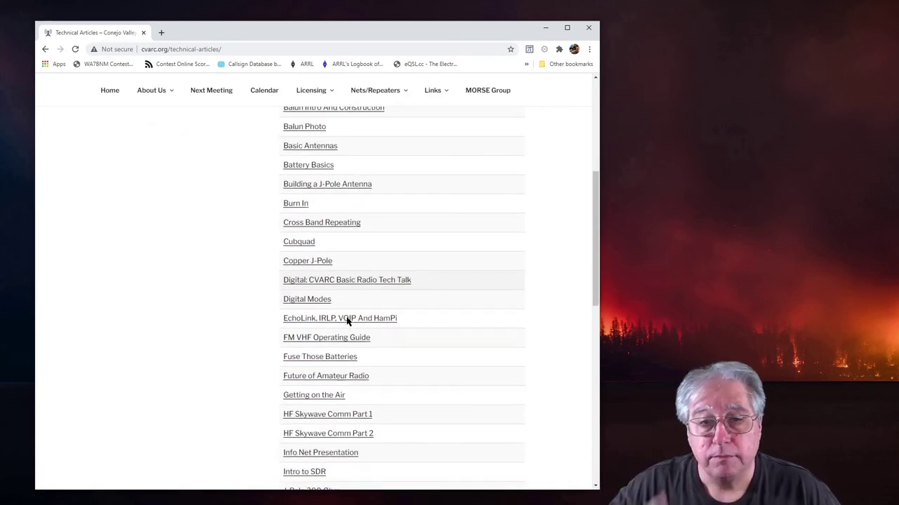
pyautogui.scroll(-2, 347, 321)
pyautogui.scroll(-2, 372, 298)
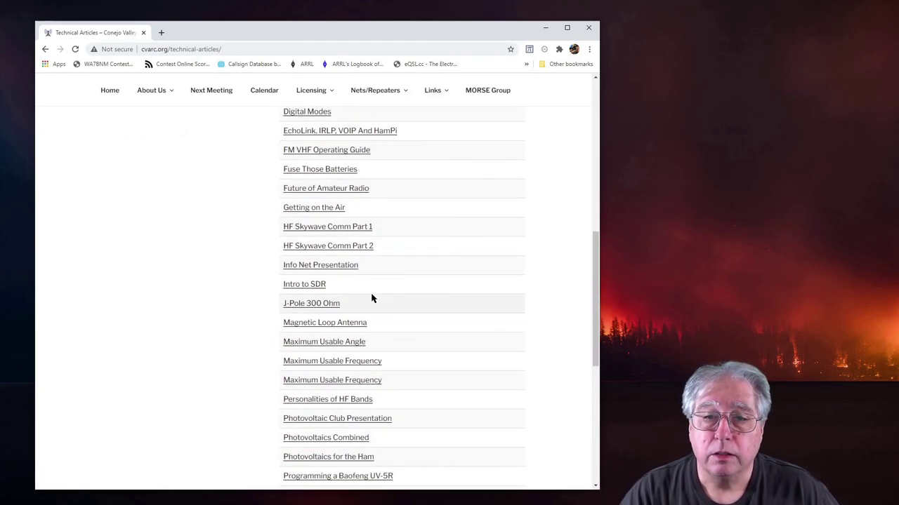
pyautogui.scroll(-2, 372, 298)
pyautogui.scroll(-2, 372, 298)
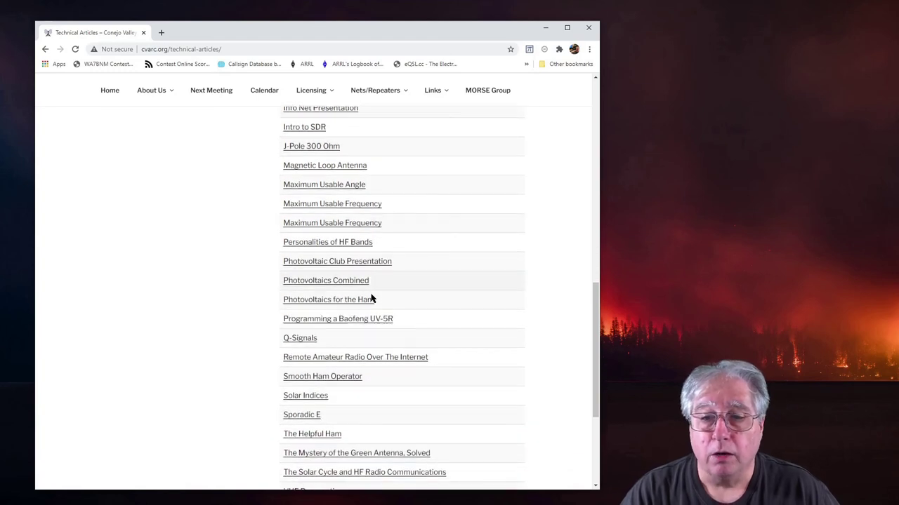
pyautogui.scroll(-2, 372, 298)
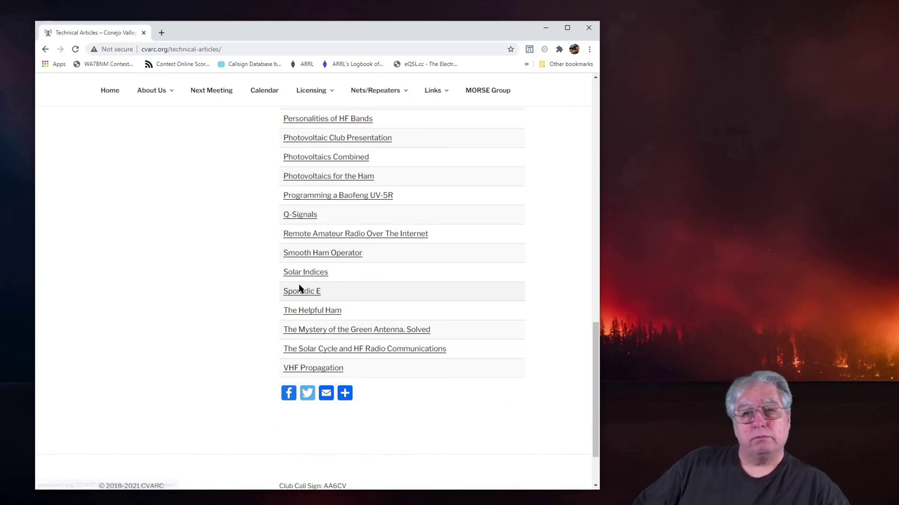
# Open the Programming a Baofeng UV-5R article and skim its instructions before returning to the top
pyautogui.click(307, 196)
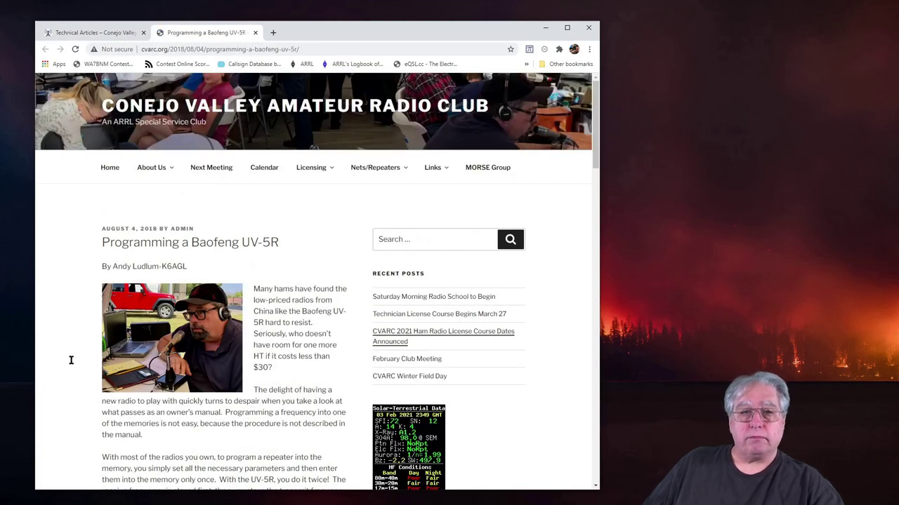
pyautogui.scroll(-6, 320, 379)
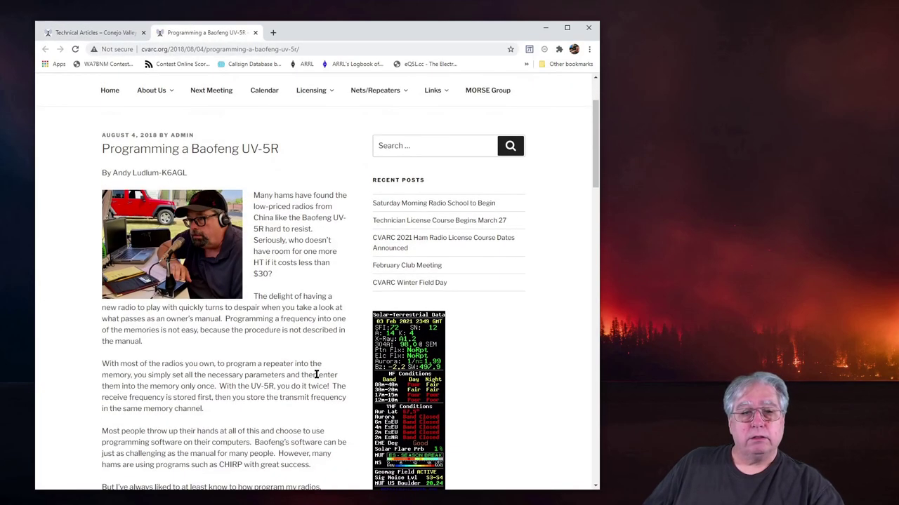
pyautogui.scroll(-5, 182, 271)
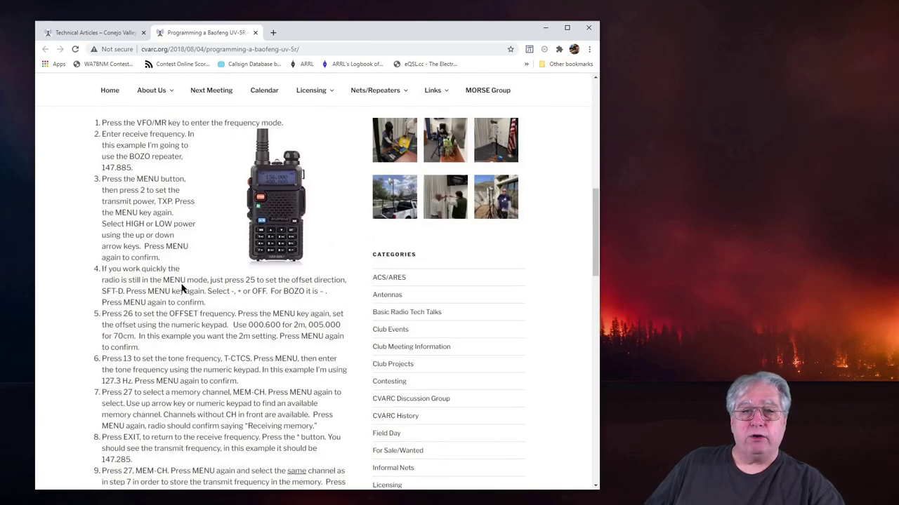
pyautogui.scroll(7, 179, 279)
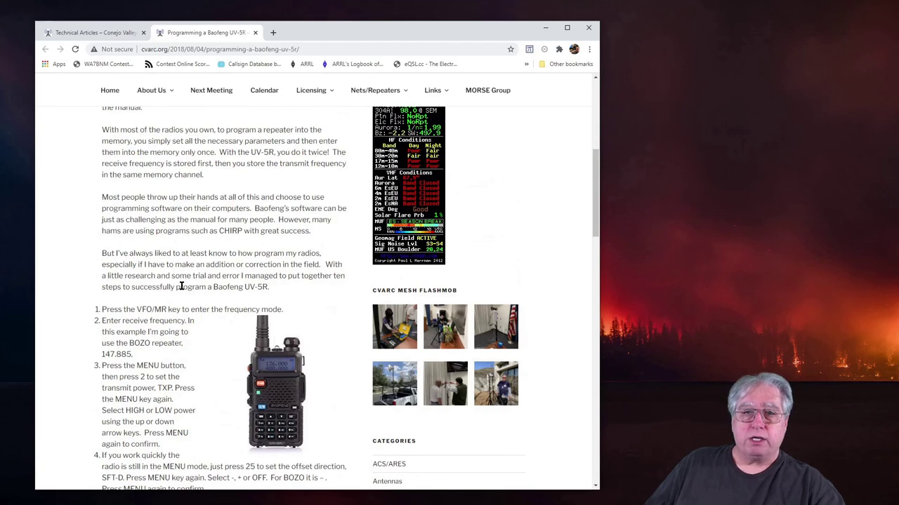
pyautogui.scroll(5, 181, 286)
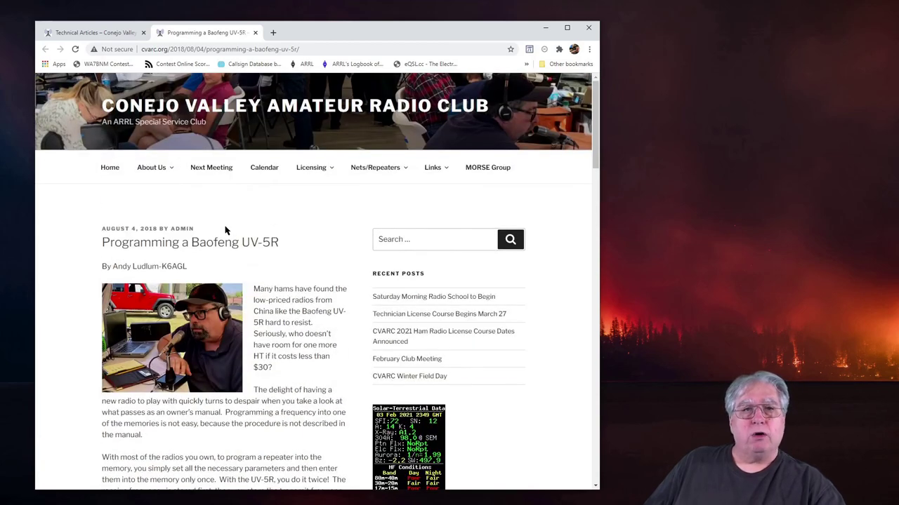